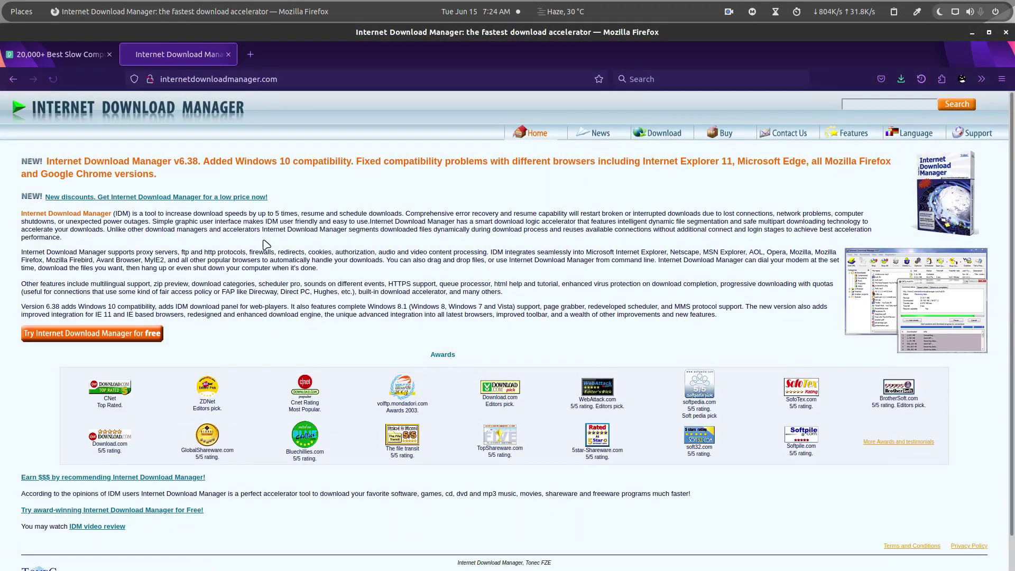
- Open the Features page on internetdownloadmanager.com and scroll through it
click(852, 133)
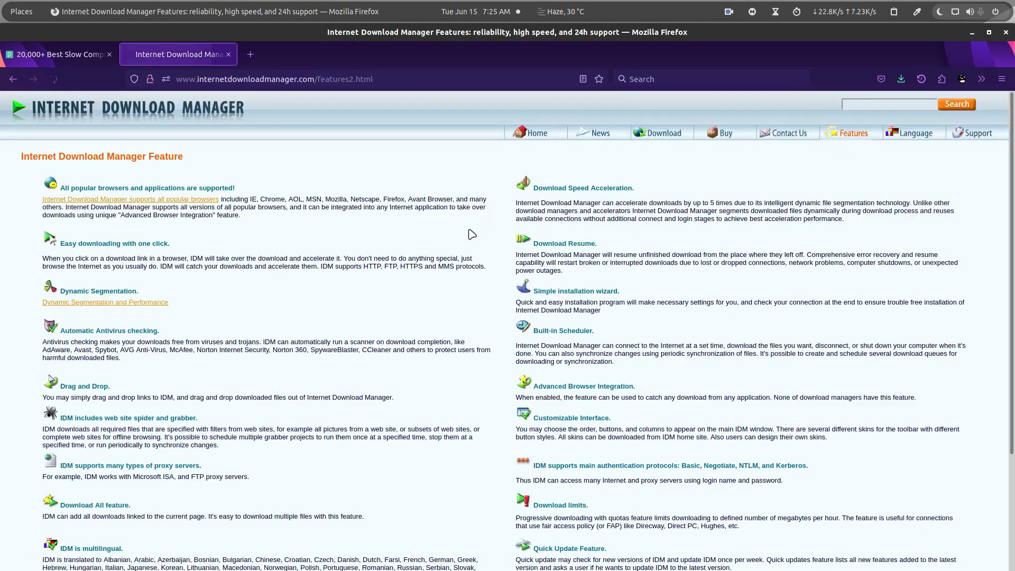
scroll(470, 237, down, 2)
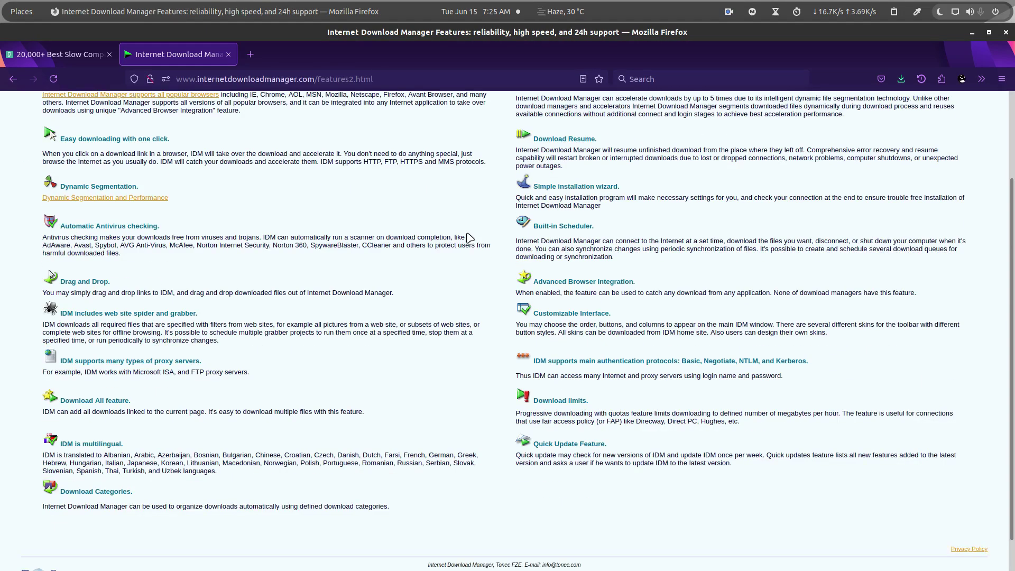
scroll(470, 238, down, 1)
scroll(457, 316, up, 4)
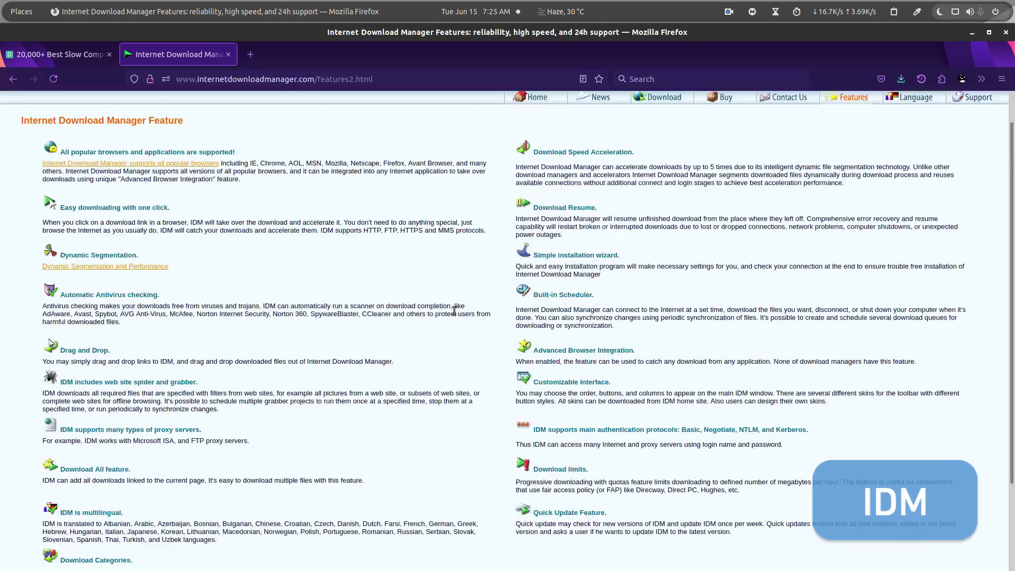
- Go to the Download page of the IDM website
click(665, 133)
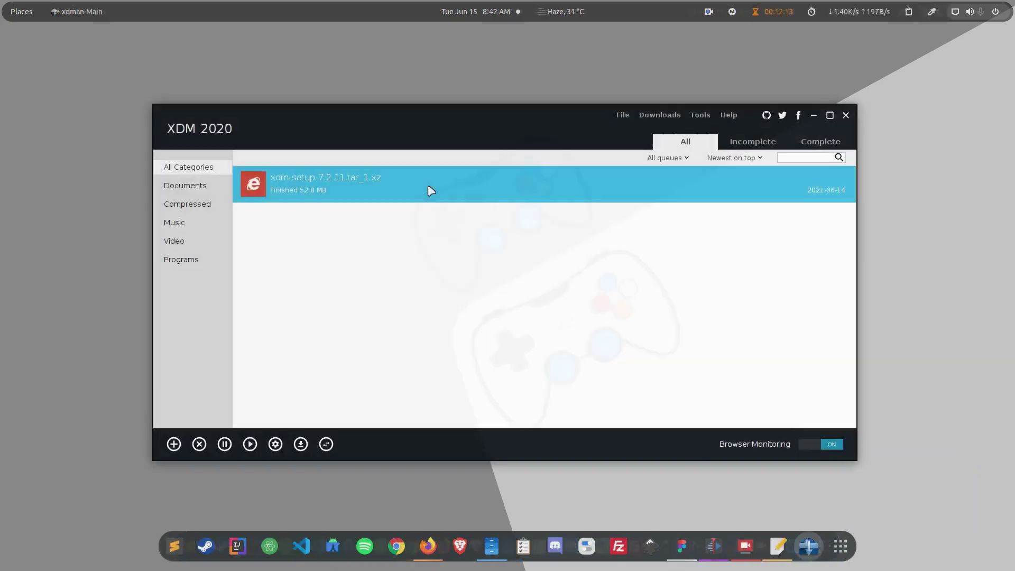
right_click(428, 185)
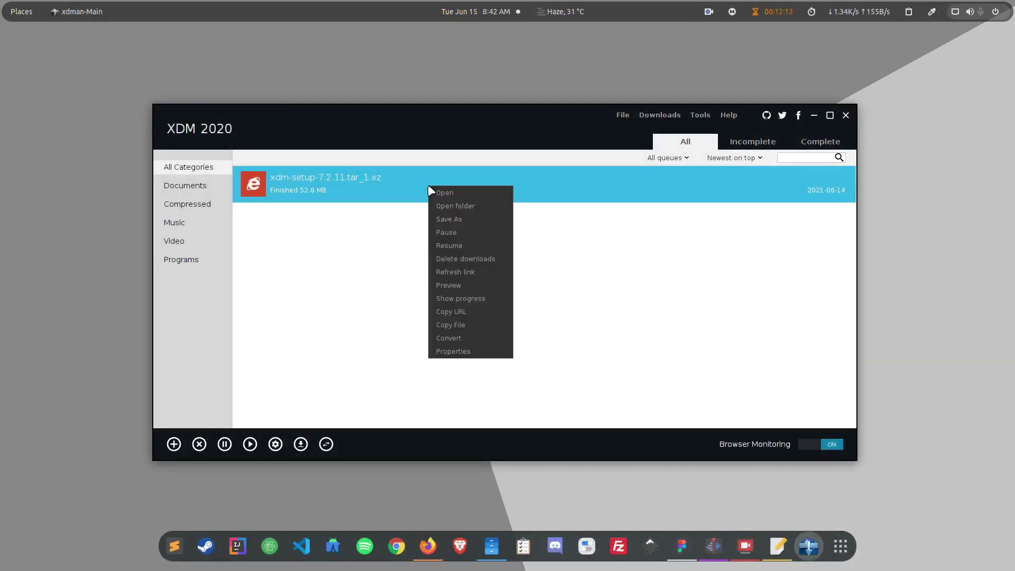
click(478, 273)
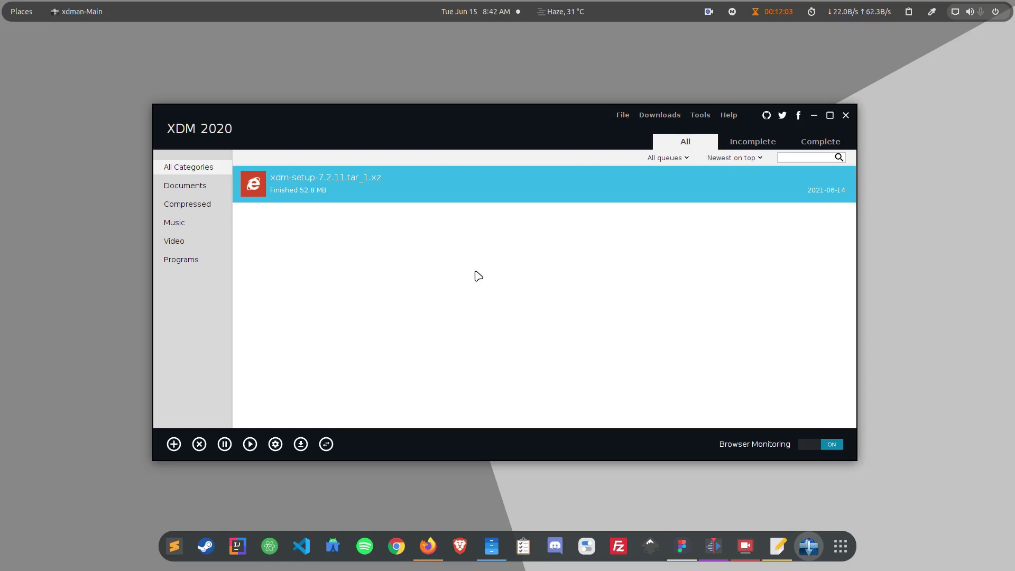
right_click(458, 189)
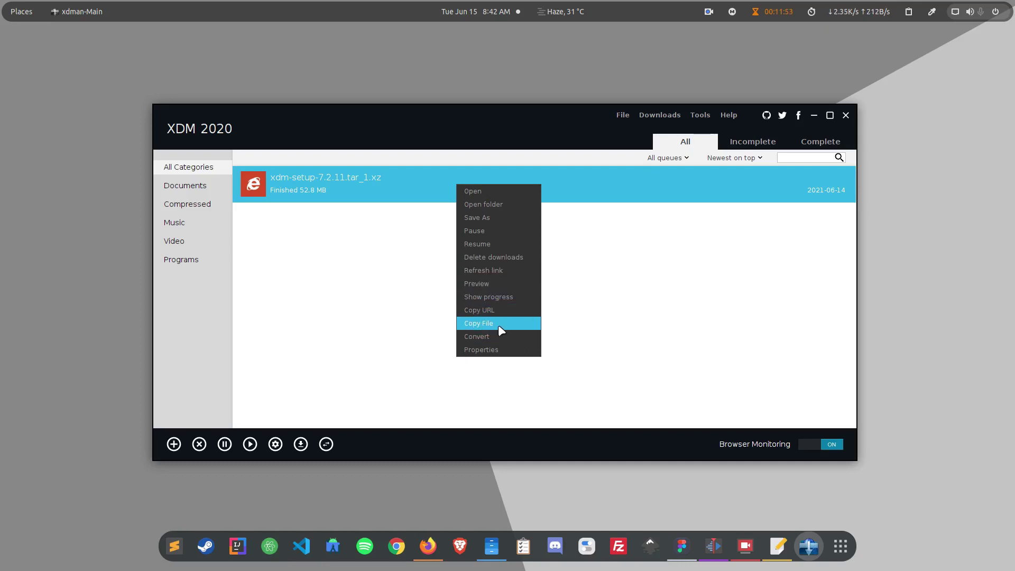
click(659, 292)
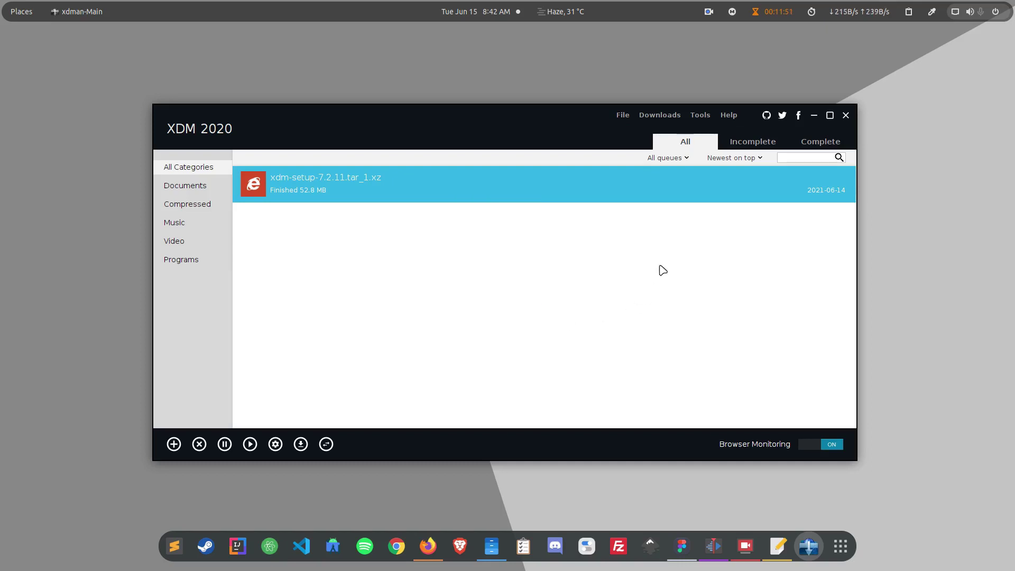
click(624, 116)
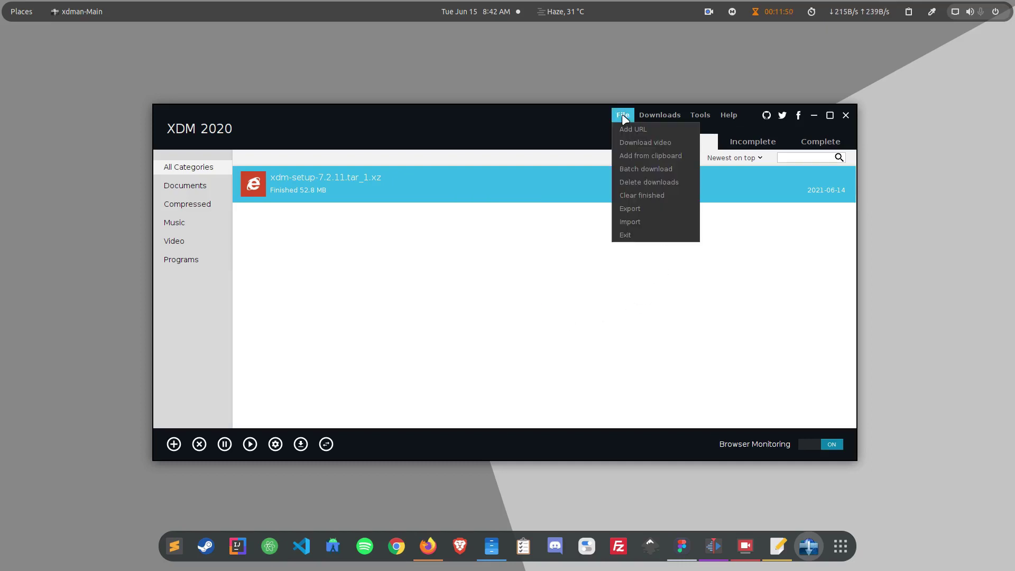
click(554, 269)
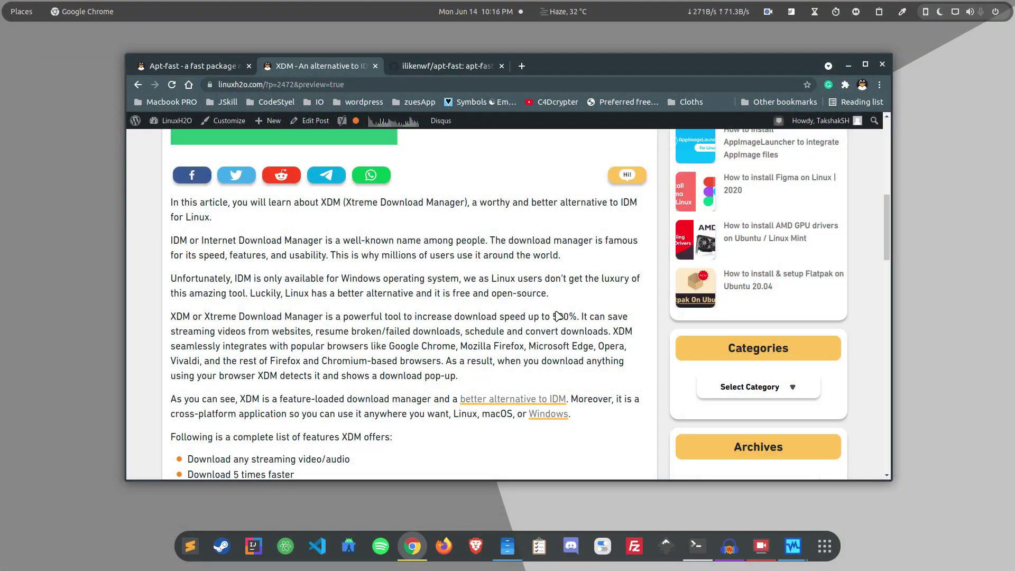
- Scroll the linuxh2o XDM article down to its feature list
scroll(558, 316, down, 4)
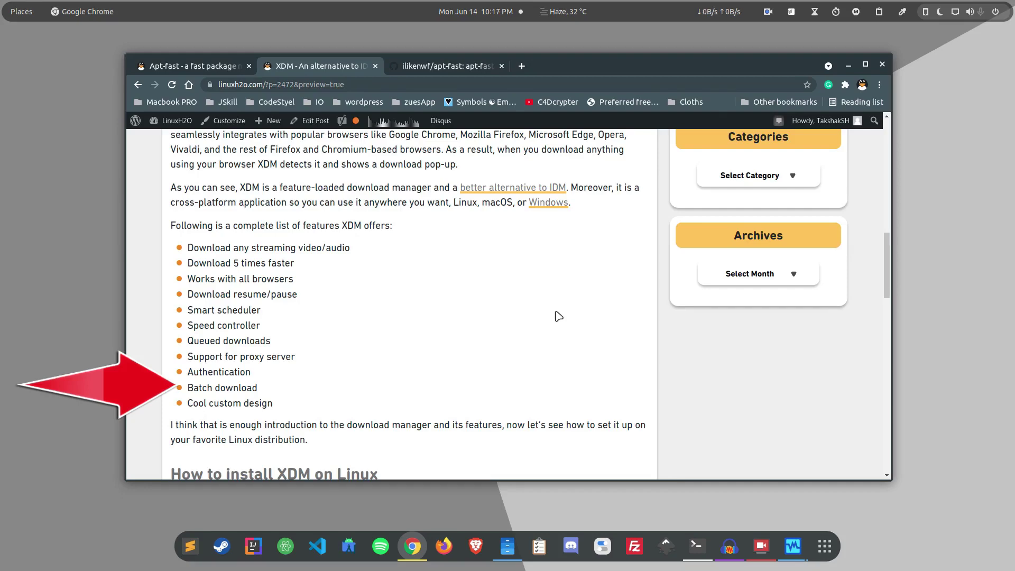
- Minimise Chrome and launch Xtreme Download Manager from the launcher search
click(848, 64)
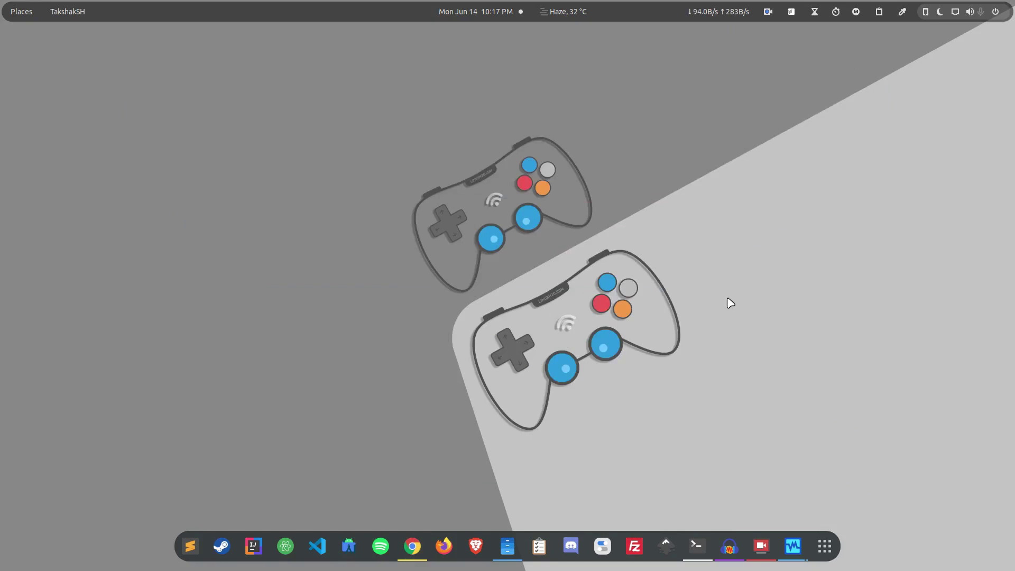
key(ctrl+space)
text(Xm)
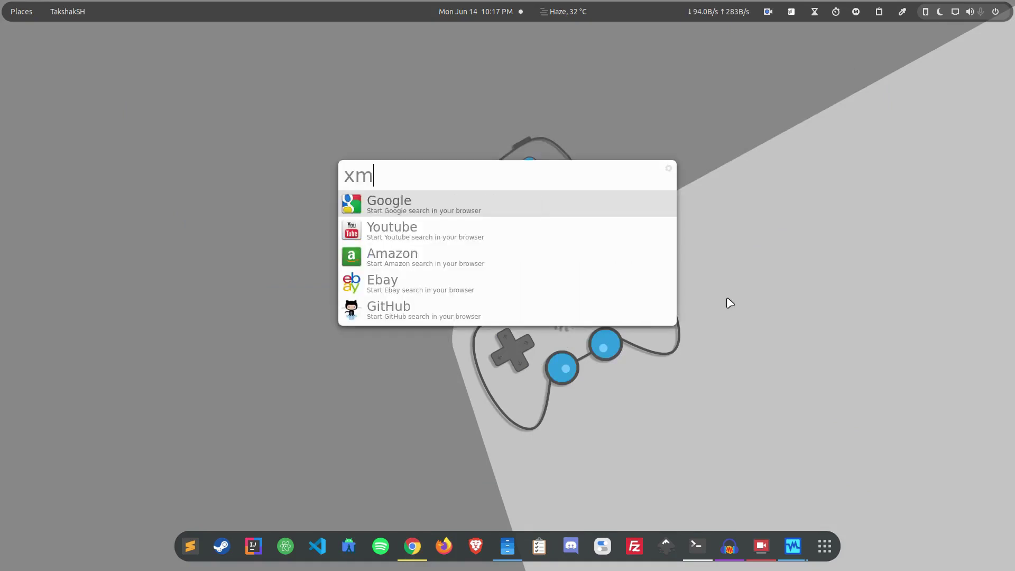
key(BackSpace)
text(d)
key(Return)
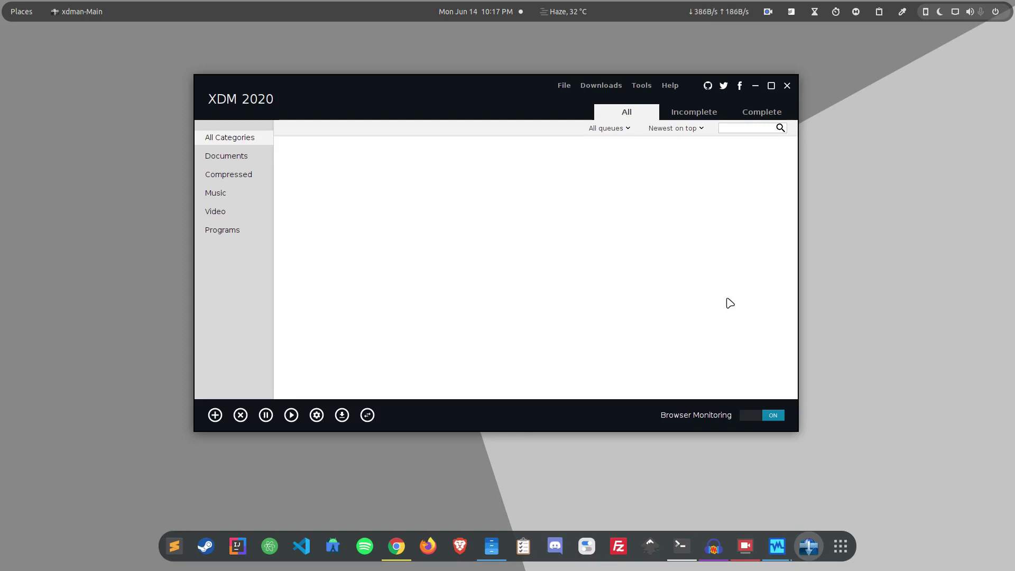
- Glance at XDM's Tools list and Settings, then minimise XDM
click(643, 84)
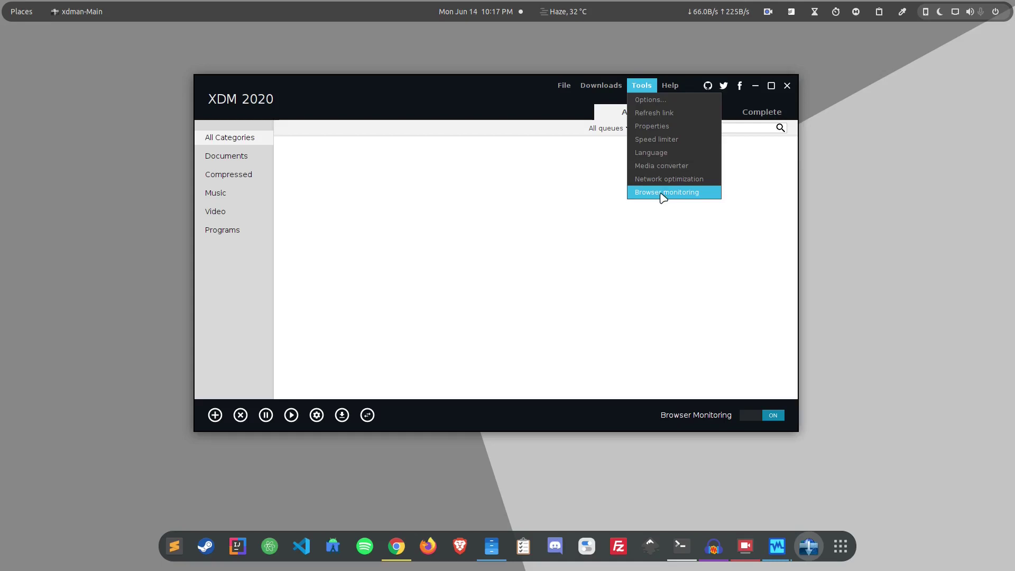
click(523, 251)
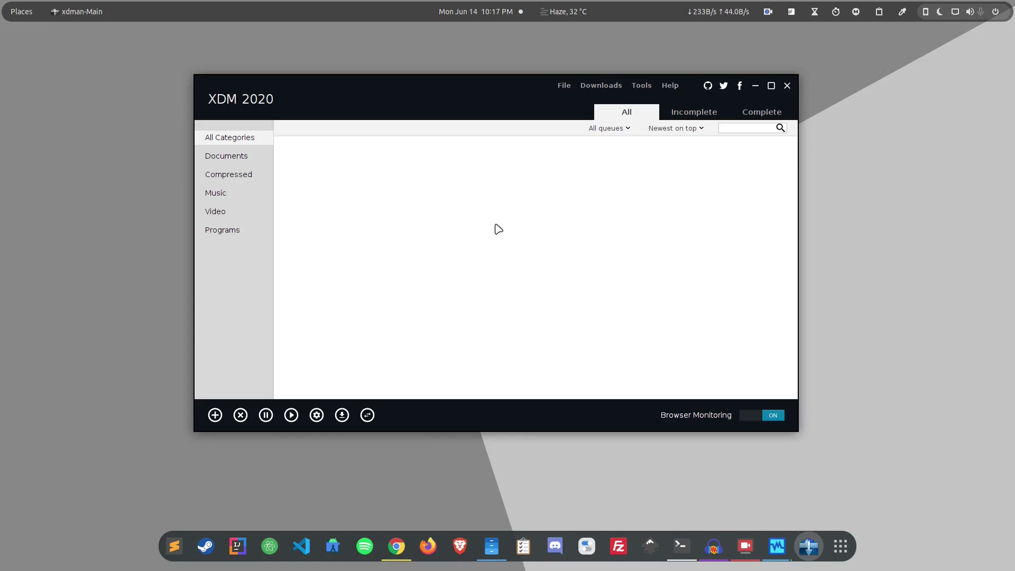
click(317, 415)
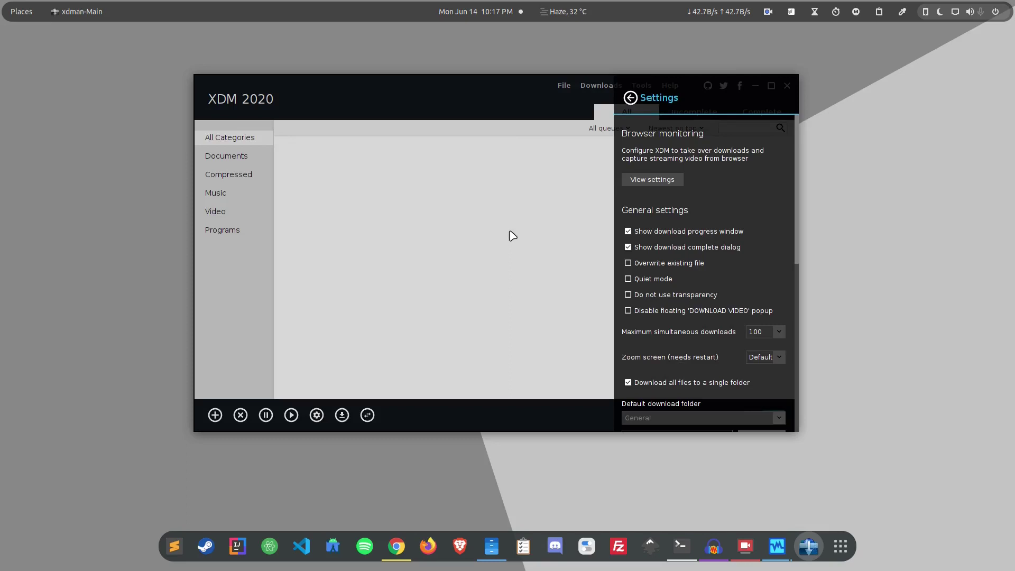
click(631, 98)
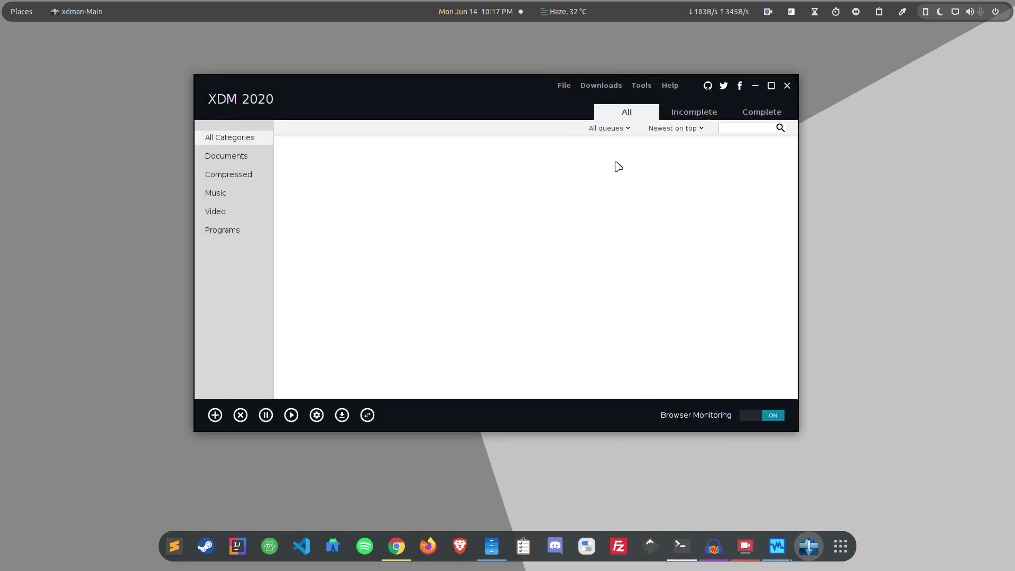
click(755, 87)
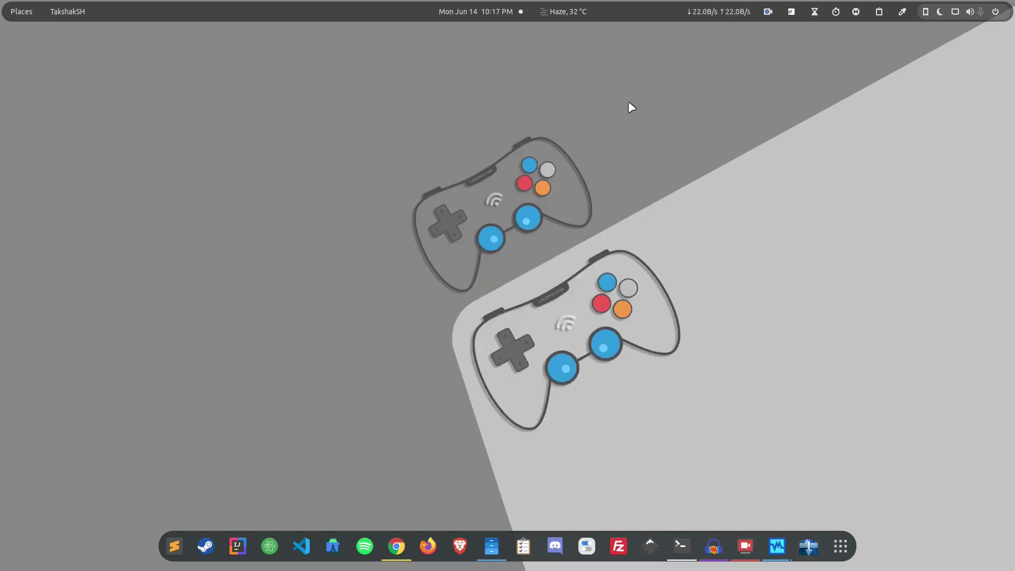
- In a new Chrome tab, search Google for 'xdm download manager'
click(400, 552)
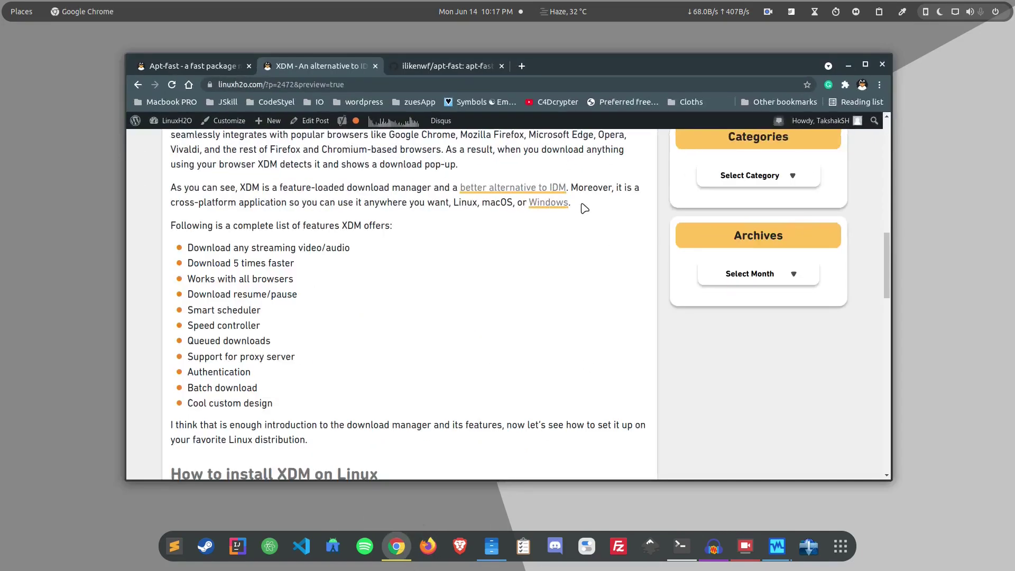
click(522, 66)
click(471, 84)
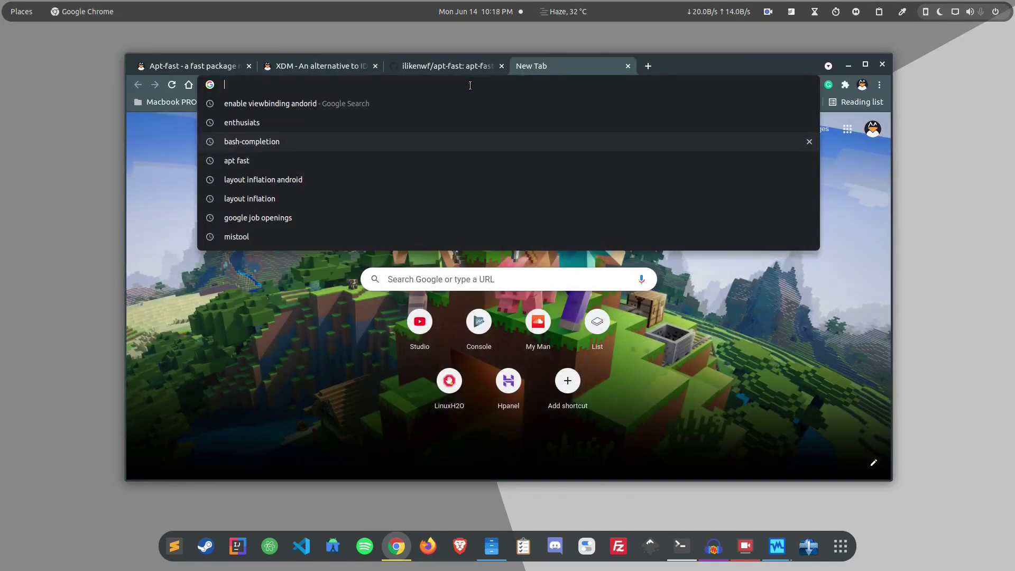
text(xdm down)
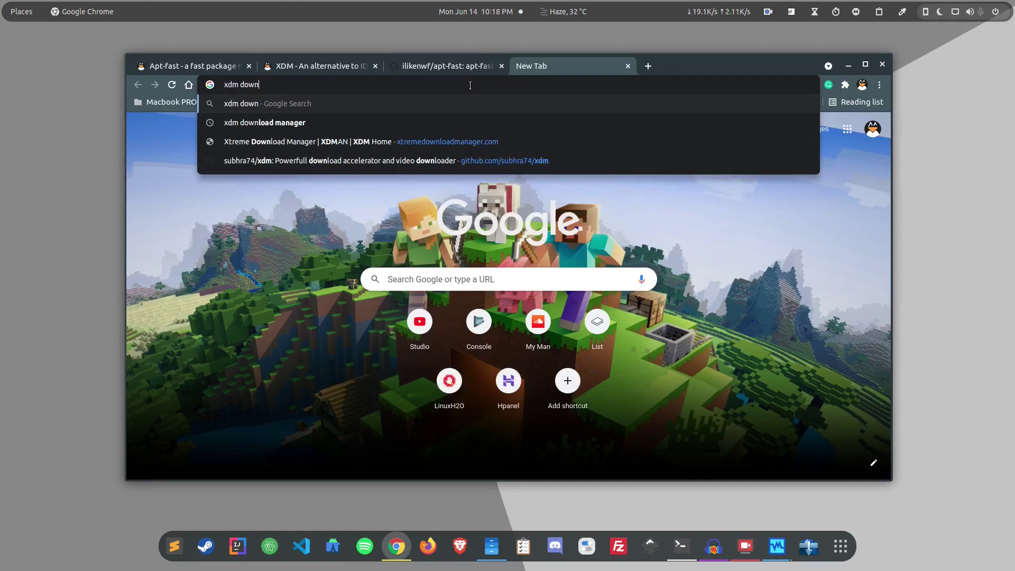
key(Down)
key(Return)
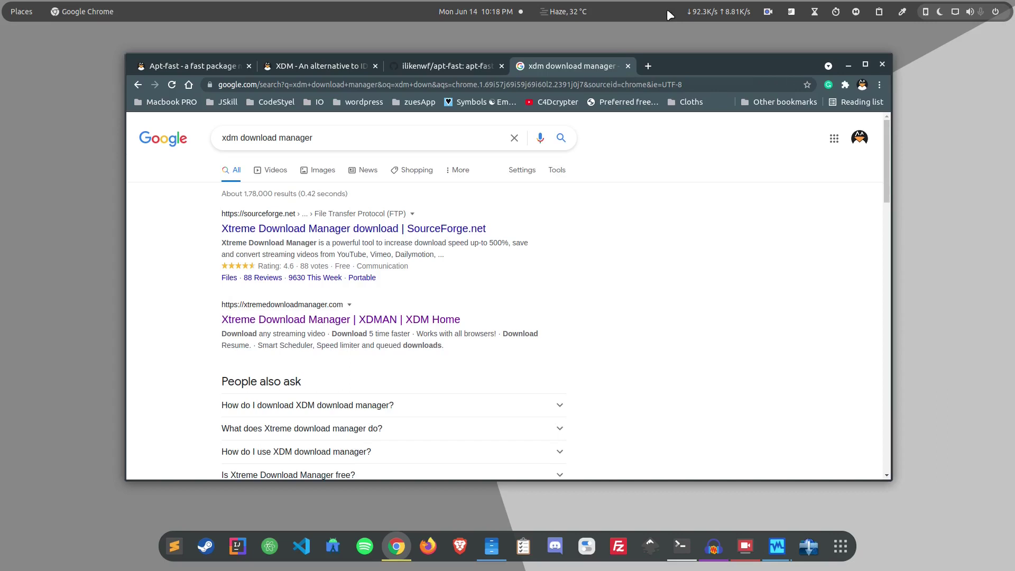
- On xtremedownloadmanager.com, download the 7.2.11 Linux installer, then minimise Chrome
middle_click(424, 319)
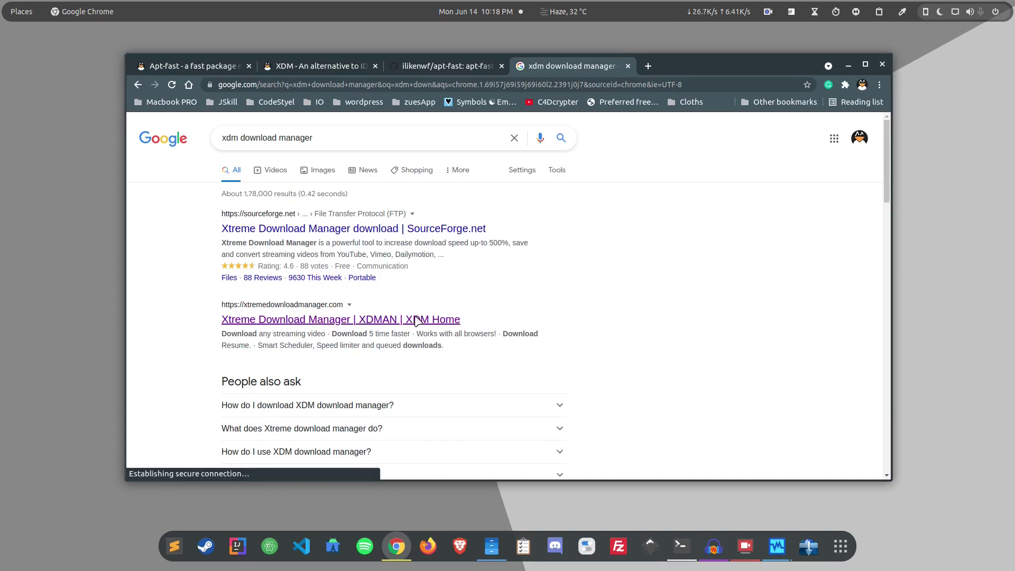
click(670, 62)
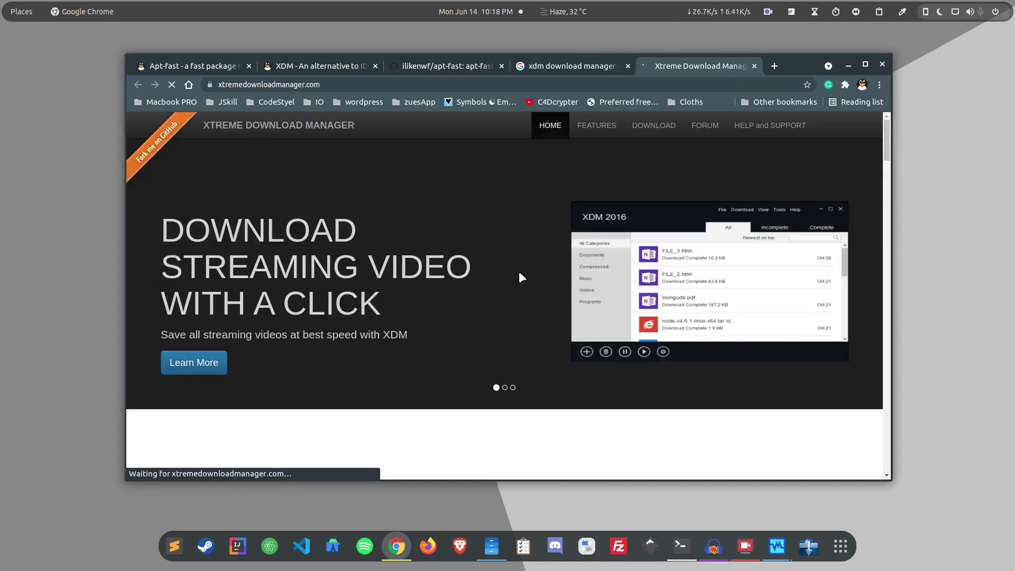
scroll(529, 243, down, 12)
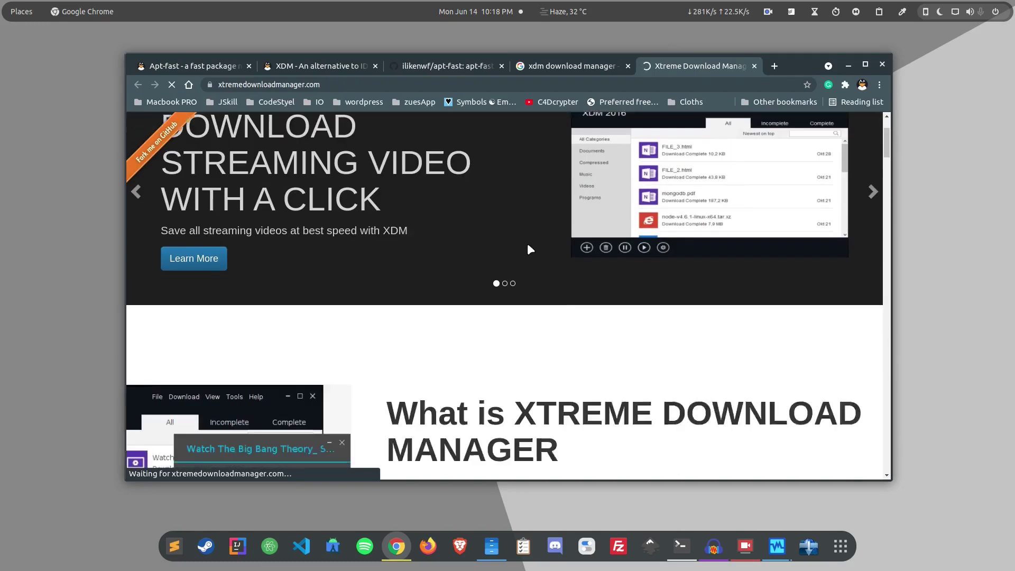
scroll(531, 246, down, 5)
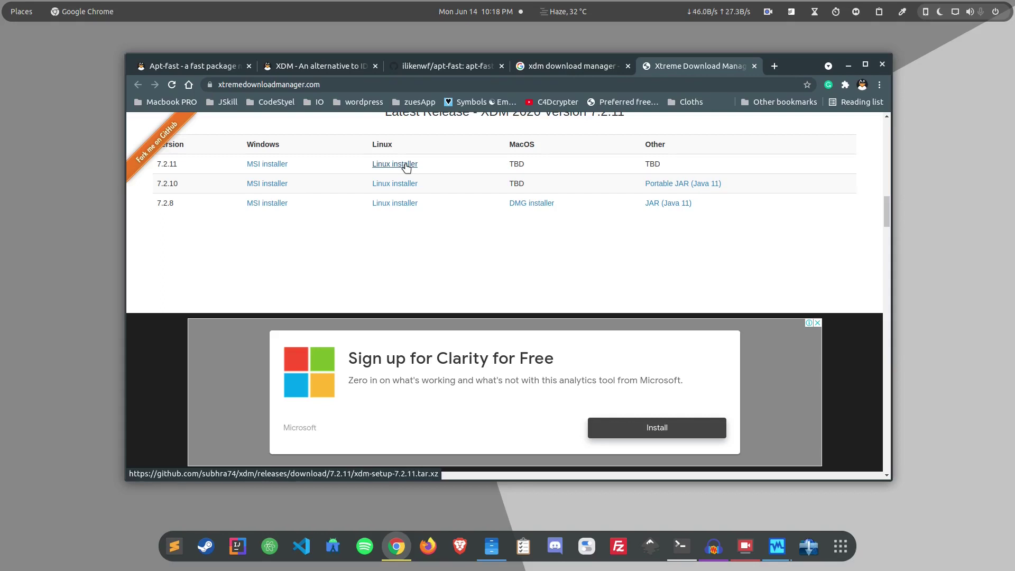
click(406, 167)
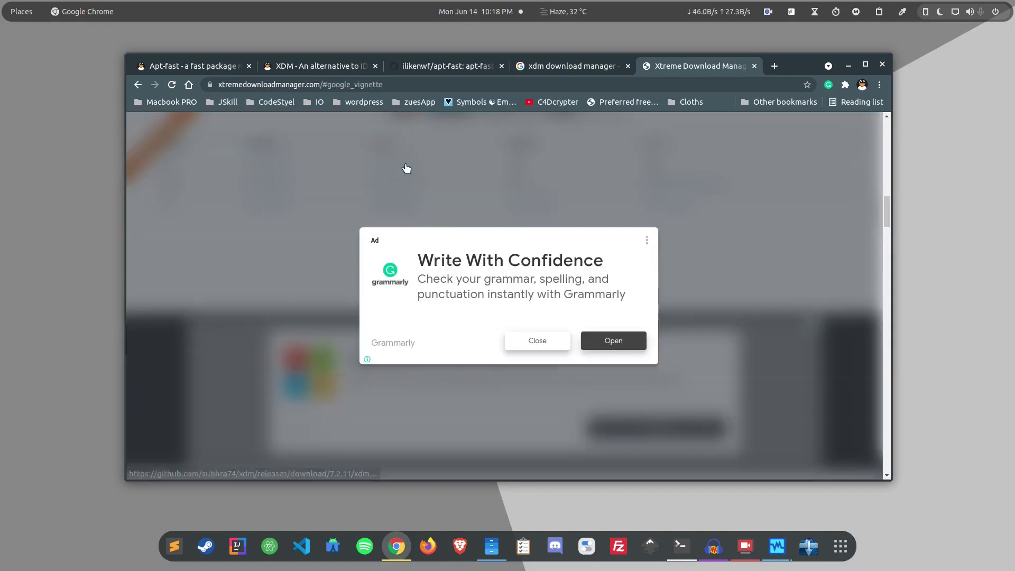
double_click(553, 338)
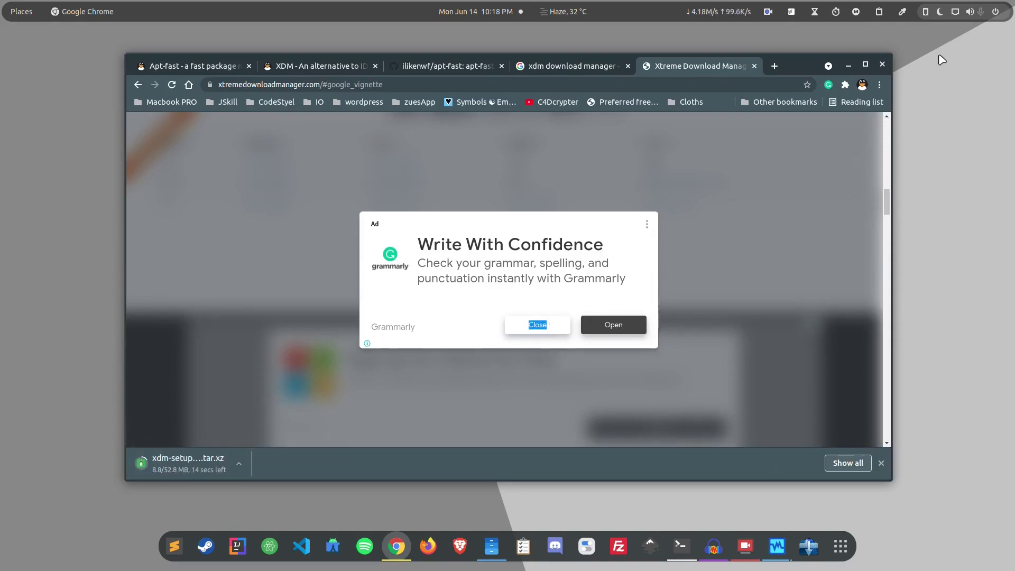
click(849, 65)
- In Files, extract xdm-setup-7.2.11.tar.xz into the Home folder
click(492, 555)
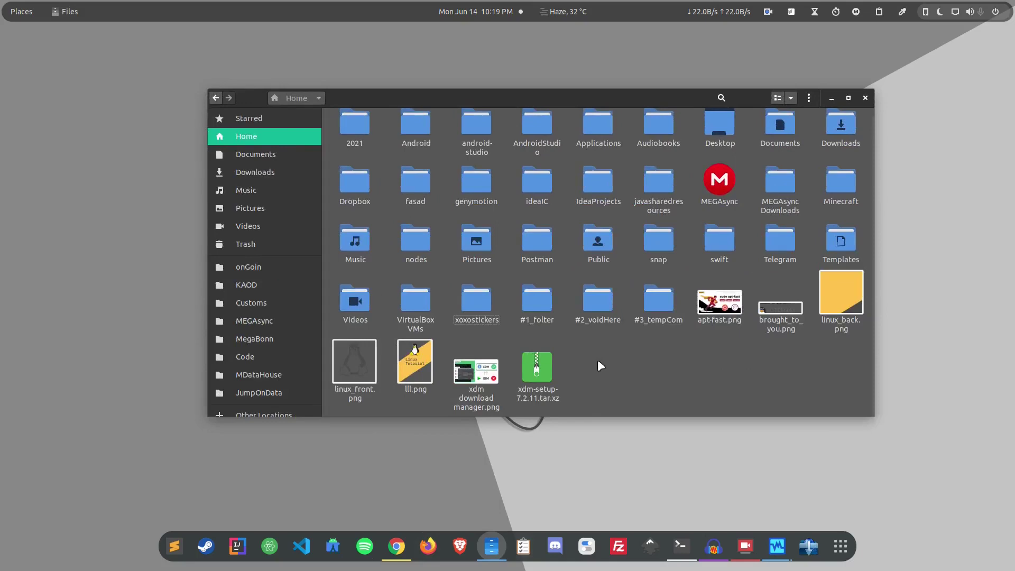
right_click(537, 371)
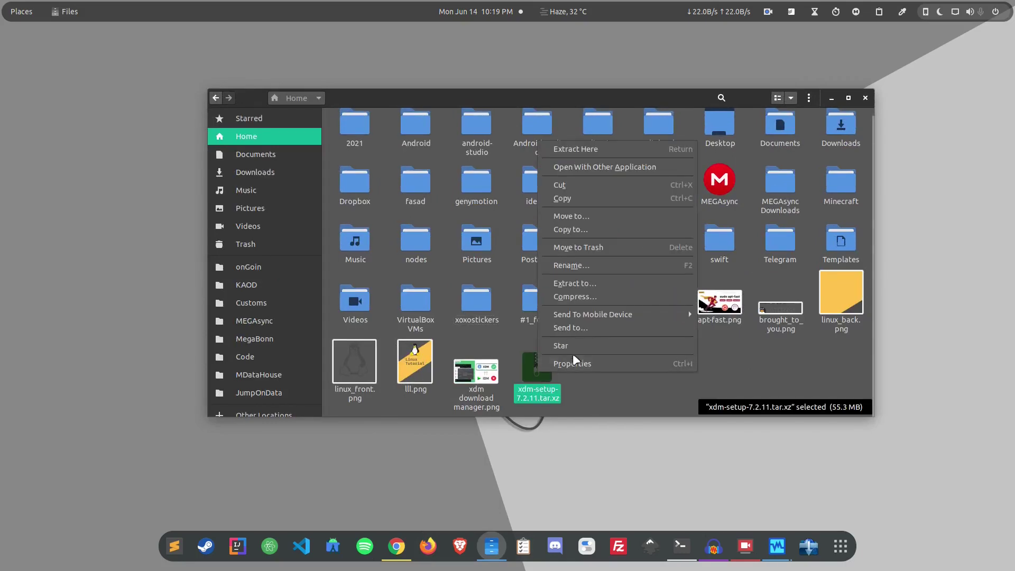
click(591, 283)
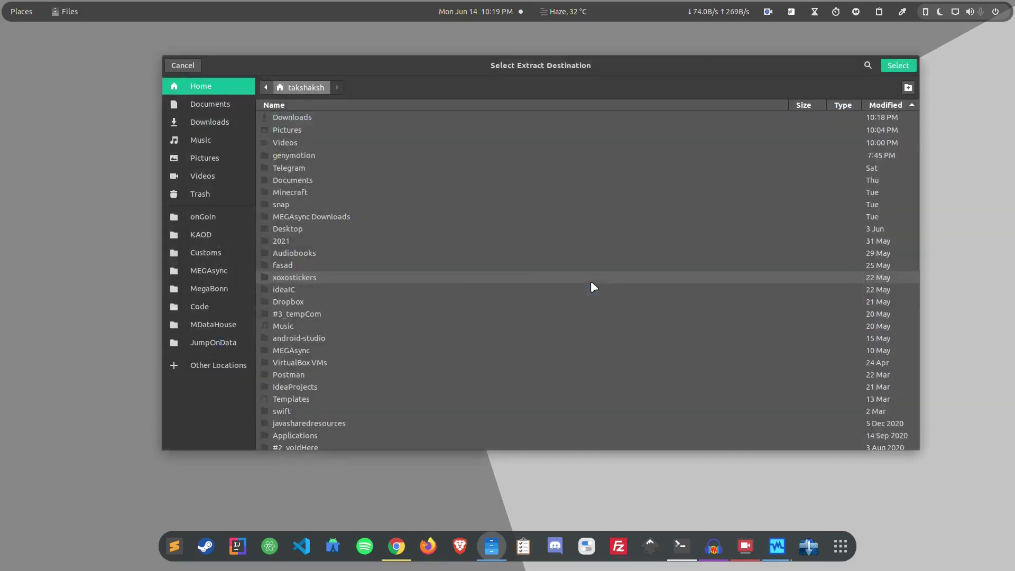
click(893, 65)
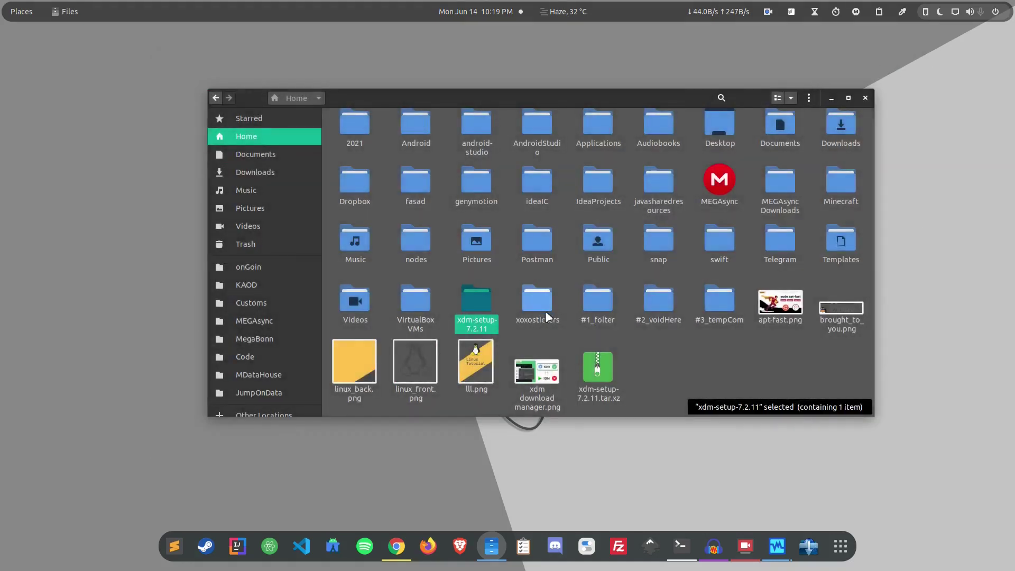
- Open the extracted xdm-setup-7.2.11 folder and bring up its folder menu
double_click(478, 307)
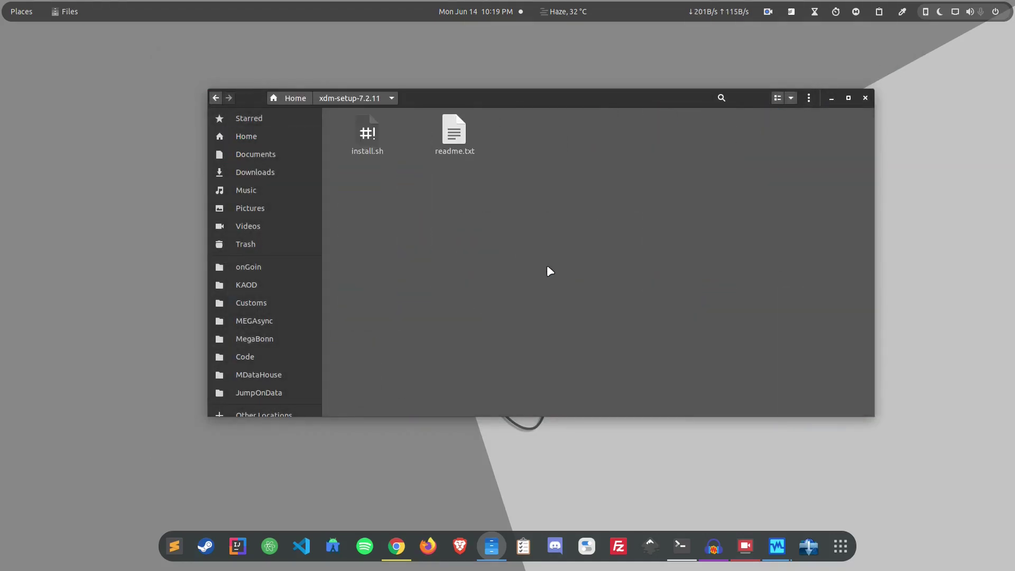
click(364, 132)
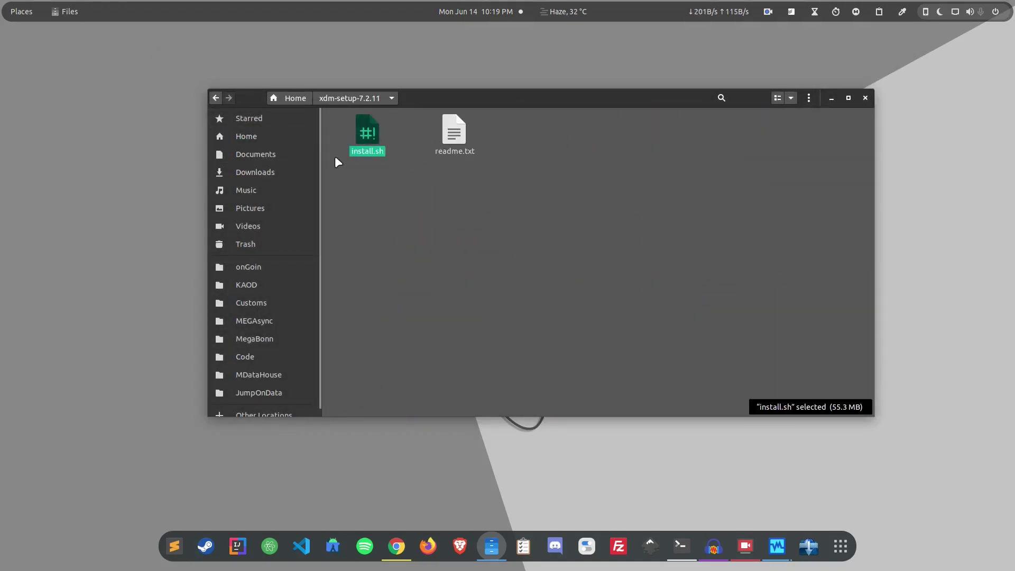
click(381, 190)
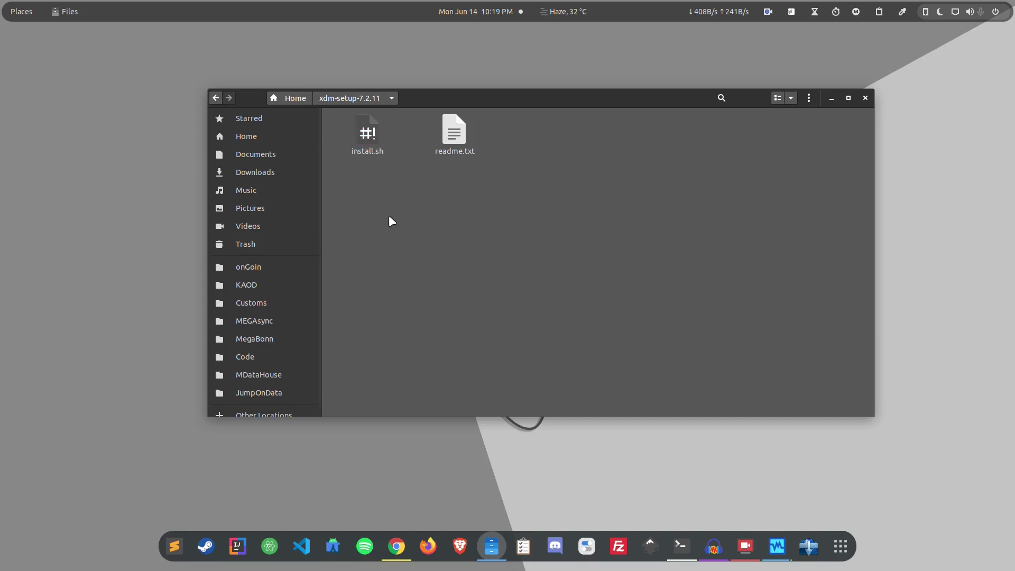
right_click(385, 219)
- Open a terminal in the setup folder and list its contents with ls
click(449, 305)
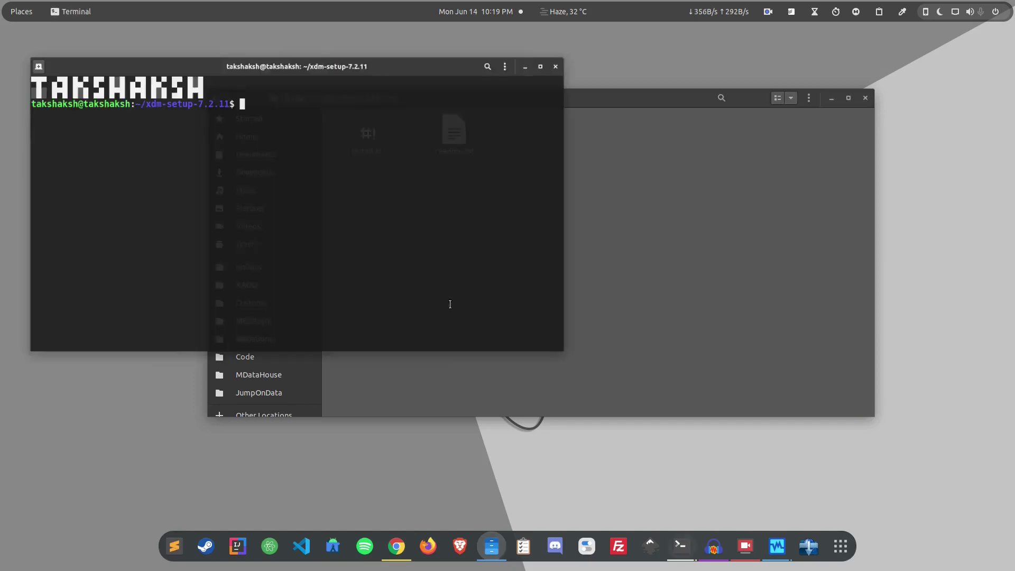
drag(344, 37, 730, 191)
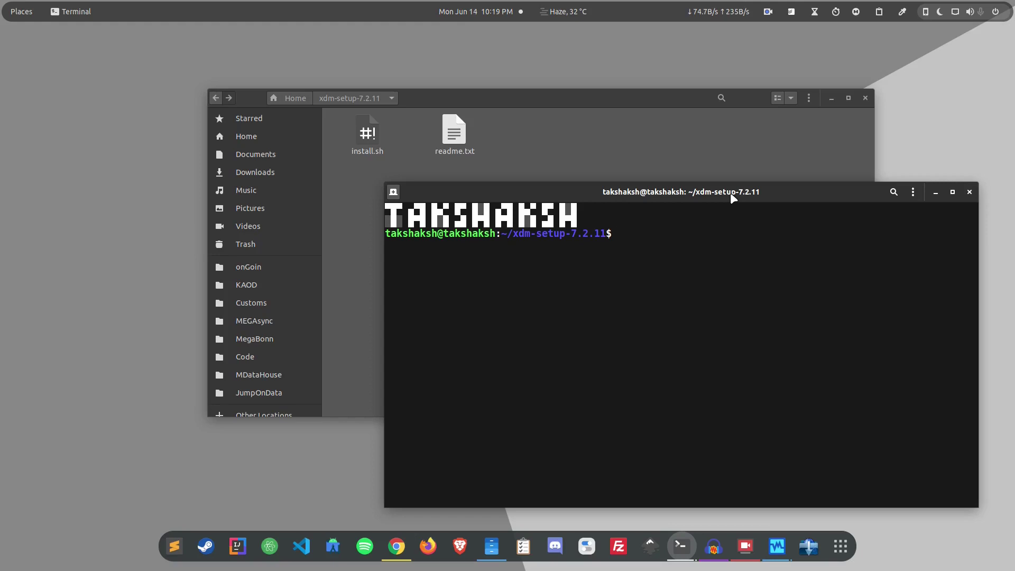
text(ls)
key(Return)
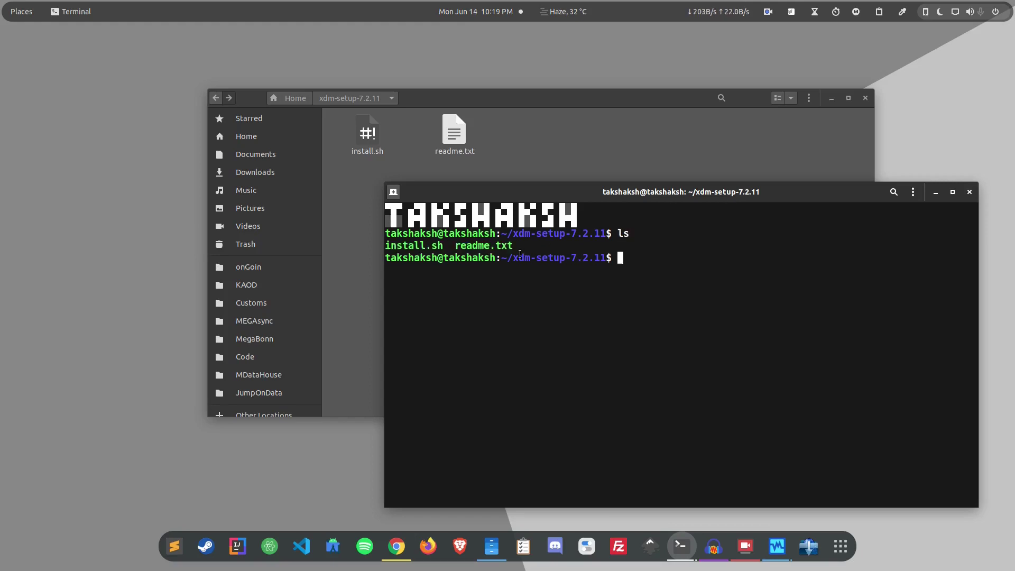
drag(446, 245, 392, 248)
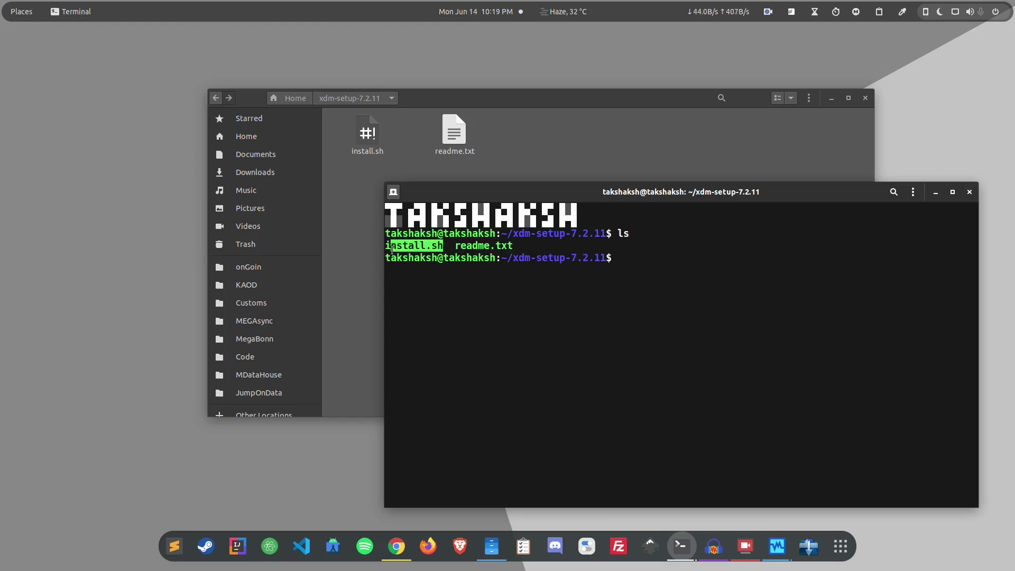
click(675, 258)
- Run ll to confirm install.sh is executable, abandoning the chmod +x command
text(ll)
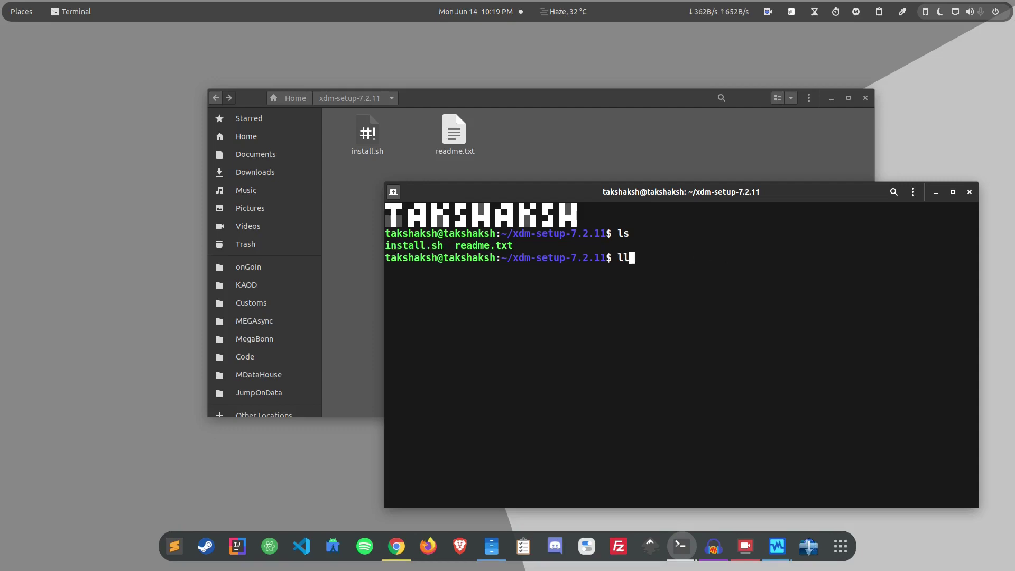
key(Return)
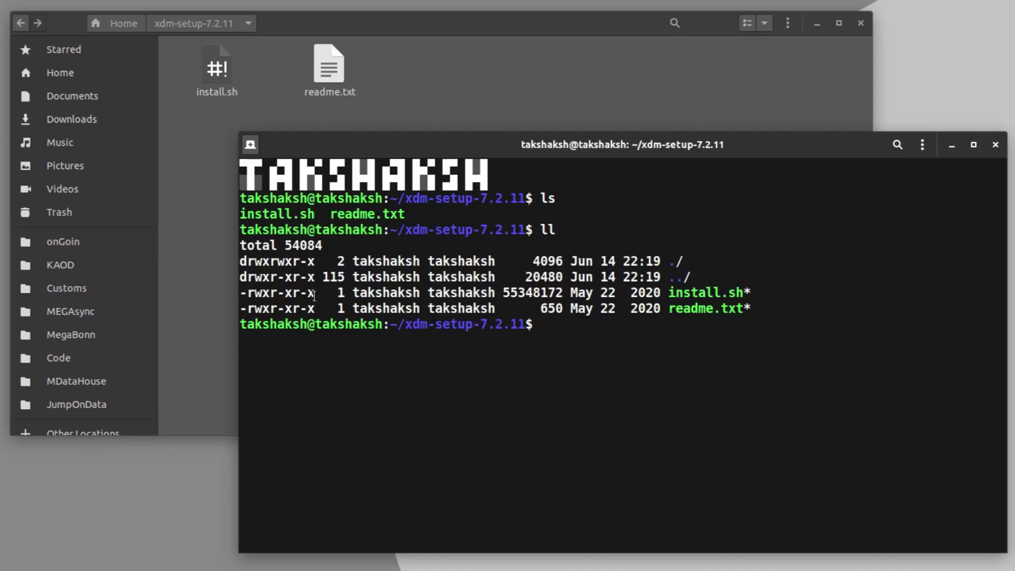
drag(317, 295, 309, 297)
click(311, 295)
text(chmod =)
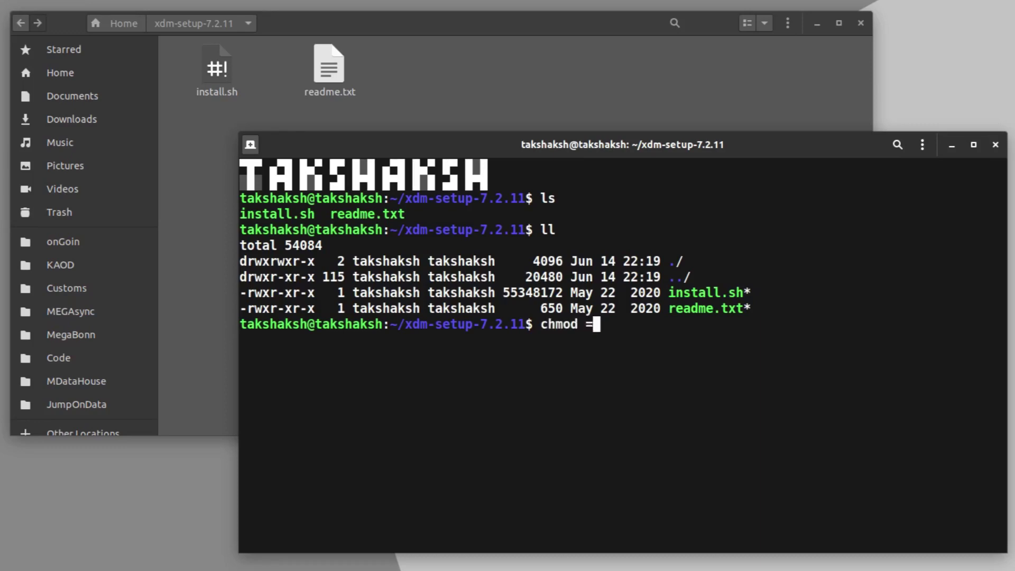
text(+x ind)
key(BackSpace)
text(s)
key(Tab)
key(BackSpace)
key(BackSpace)
key(BackSpace)
key(BackSpace)
key(BackSpace)
key(BackSpace)
key(BackSpace)
key(BackSpace)
key(BackSpace)
key(BackSpace)
key(BackSpace)
key(BackSpace)
key(BackSpace)
key(BackSpace)
key(BackSpace)
key(BackSpace)
key(BackSpace)
key(BackSpace)
key(BackSpace)
key(BackSpace)
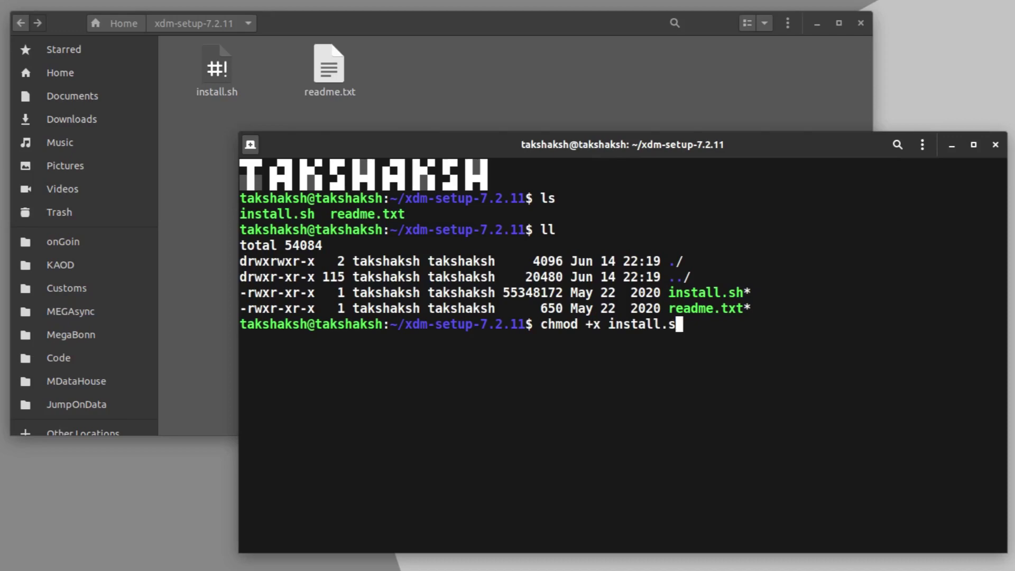
- Run ./install.sh, then rerun it with sudo and the password until installation completes
text(./)
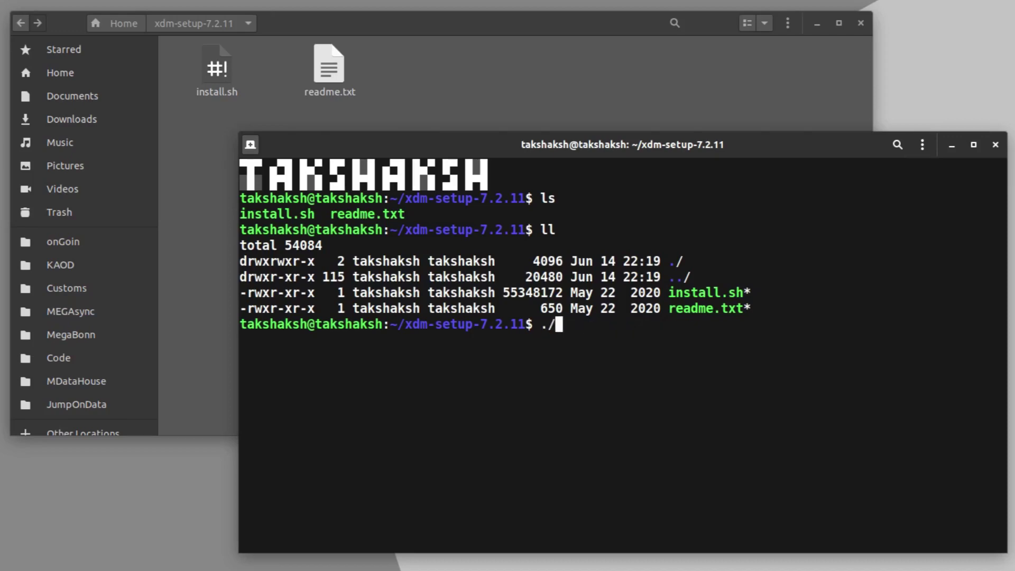
text(ins)
key(Tab)
key(Return)
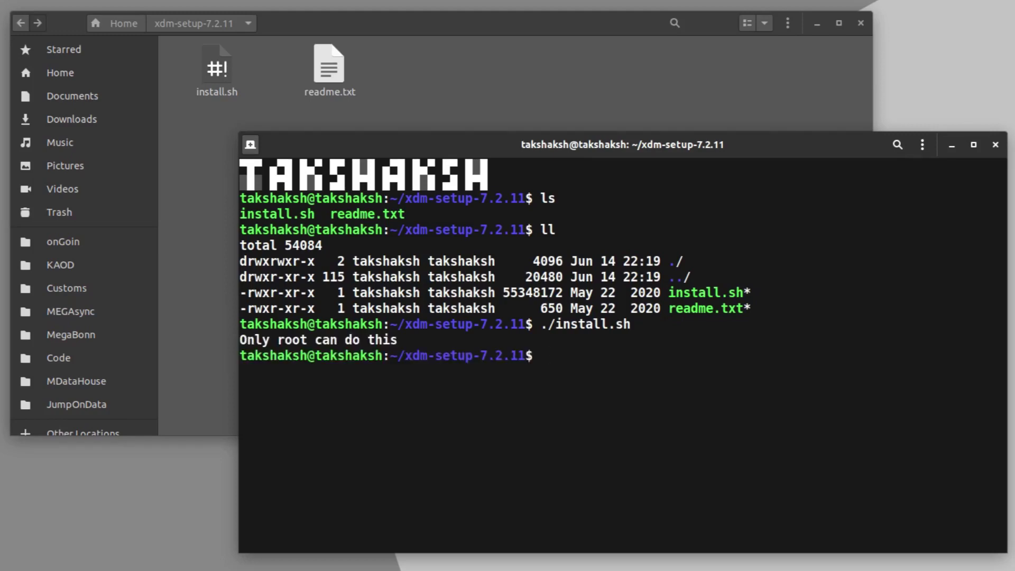
key(Up)
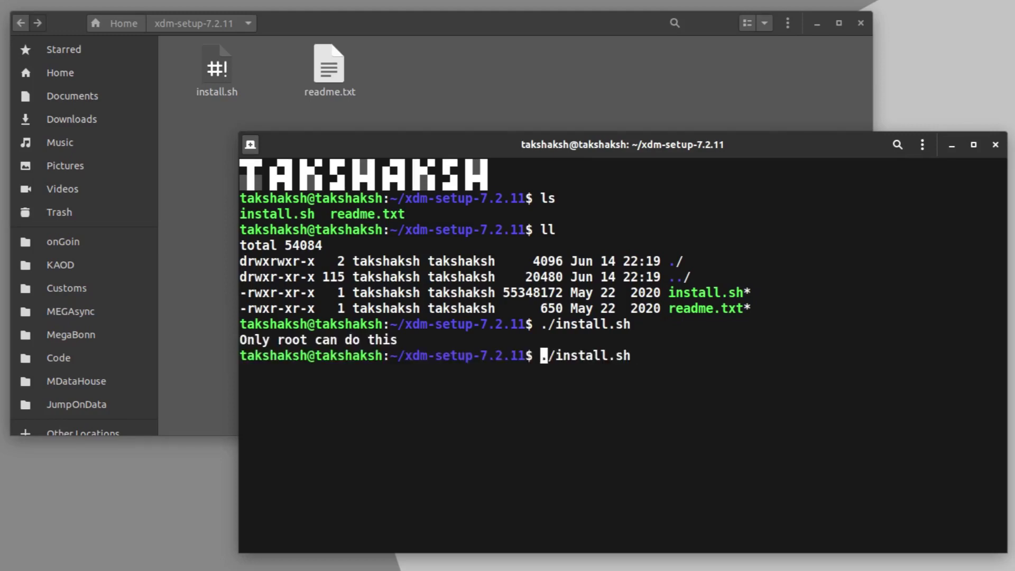
text(sudo)
key(Return)
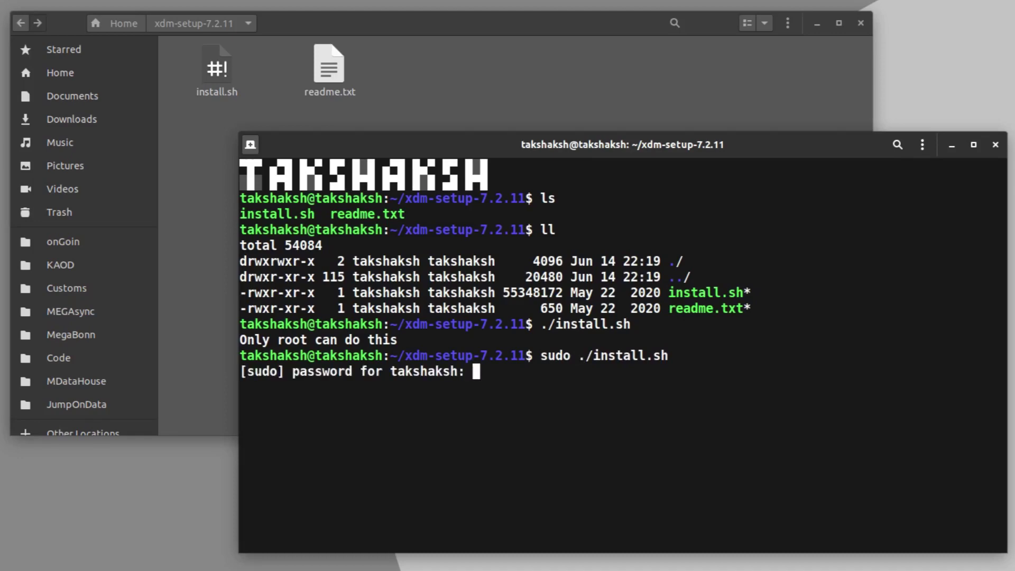
key(Return)
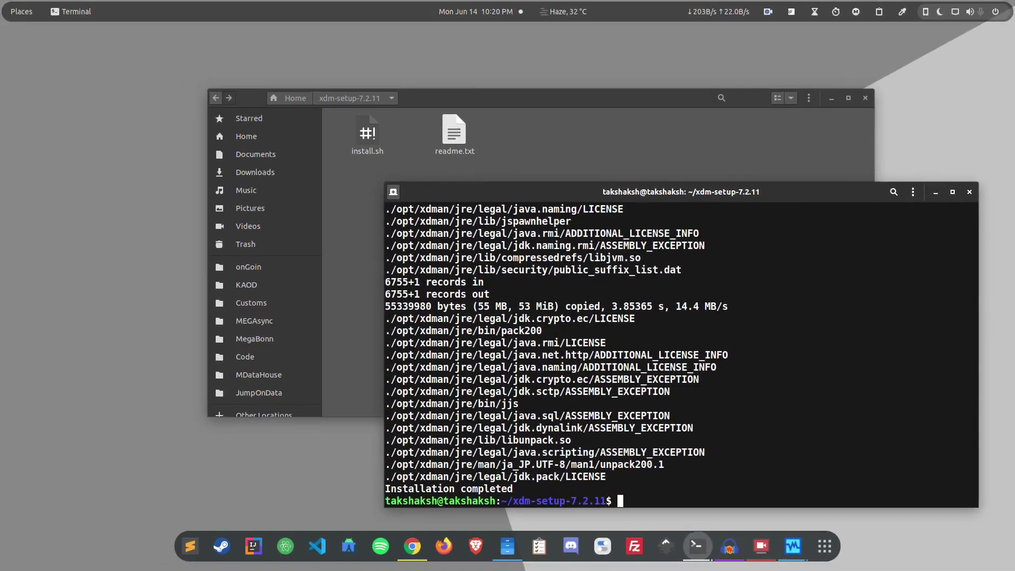
- Minimise the terminal and Files windows and launch Xtreme Download Manager from the launcher
click(936, 193)
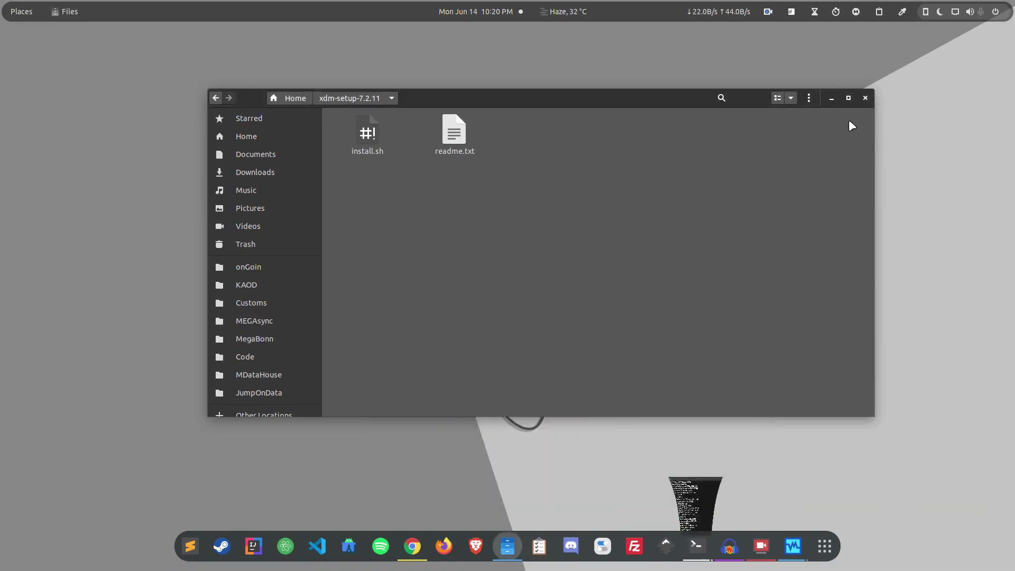
click(833, 99)
key(ctrl+space)
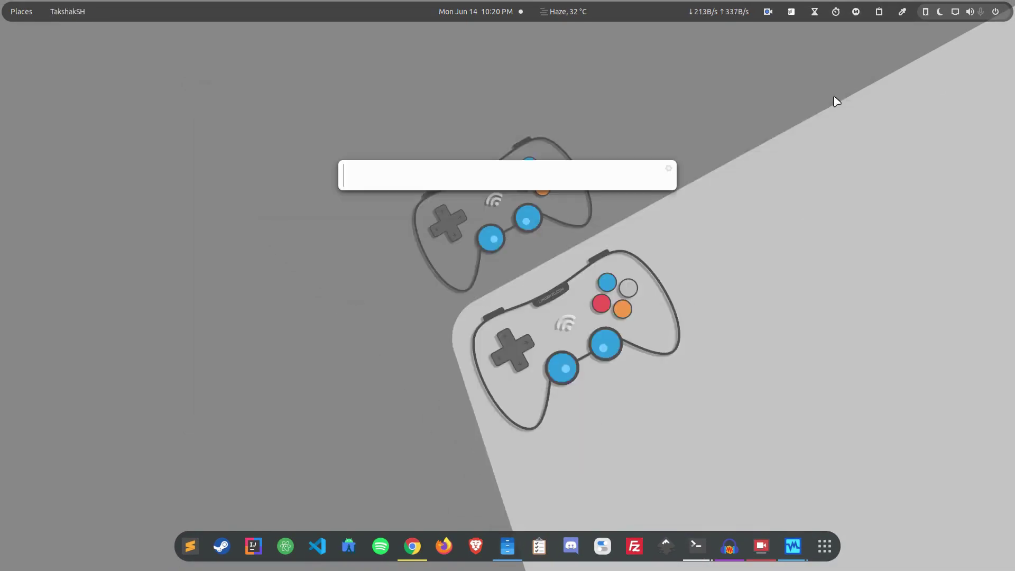
text(x)
key(Return)
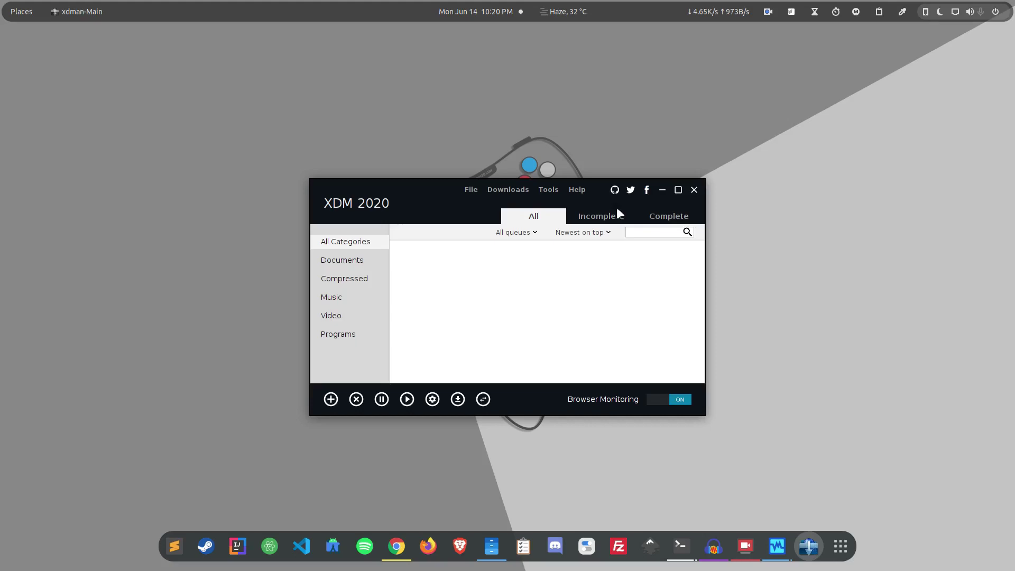
- From Tools > Browser monitoring, choose Install addon for Google Chrome
click(555, 190)
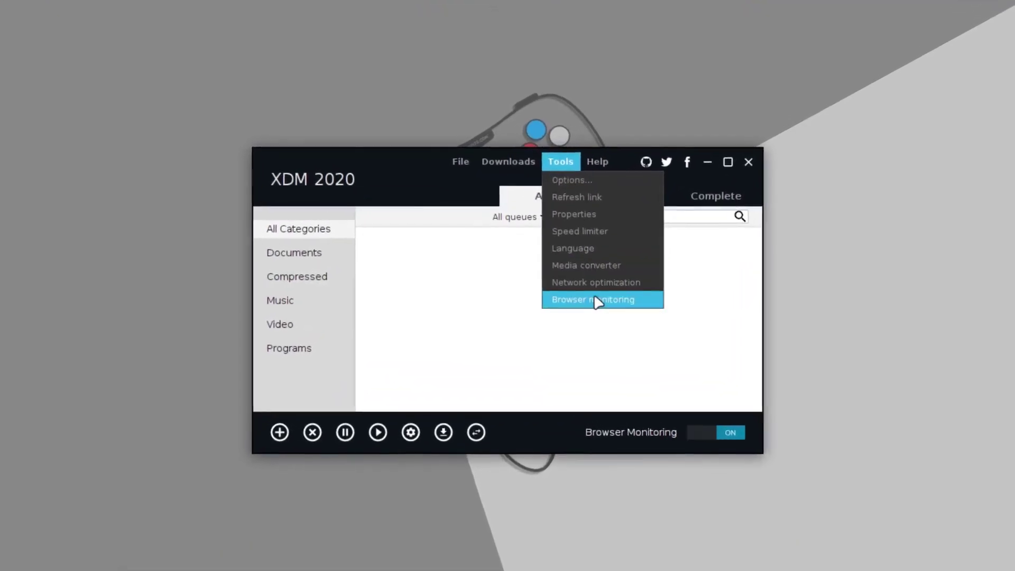
click(596, 300)
scroll(616, 328, down, 2)
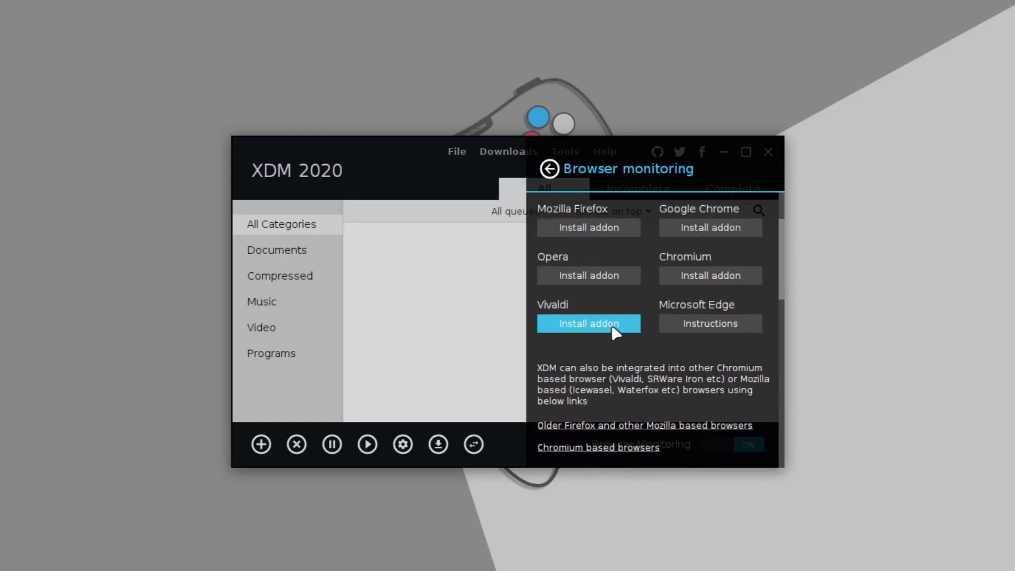
scroll(614, 331, up, 1)
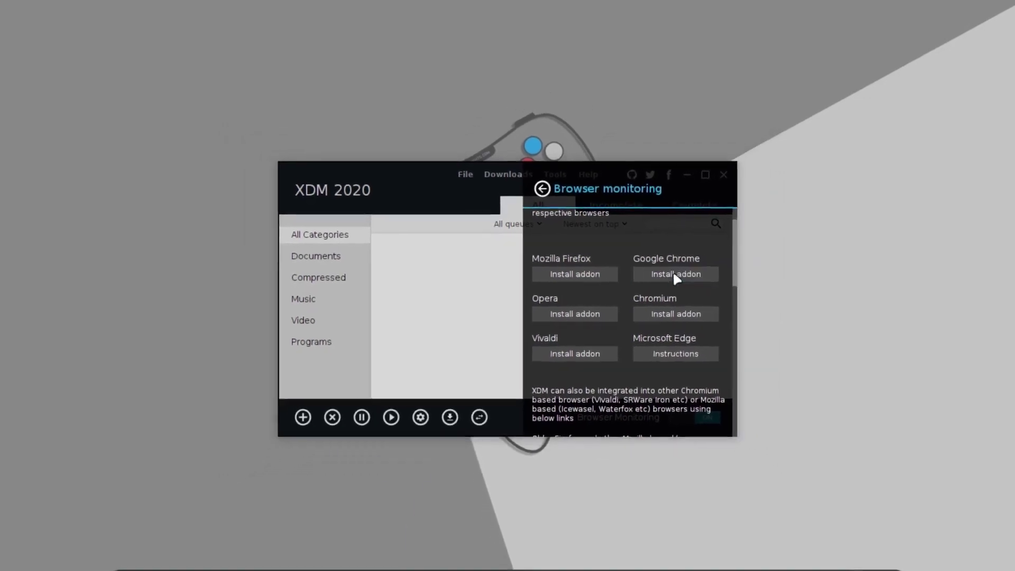
click(676, 275)
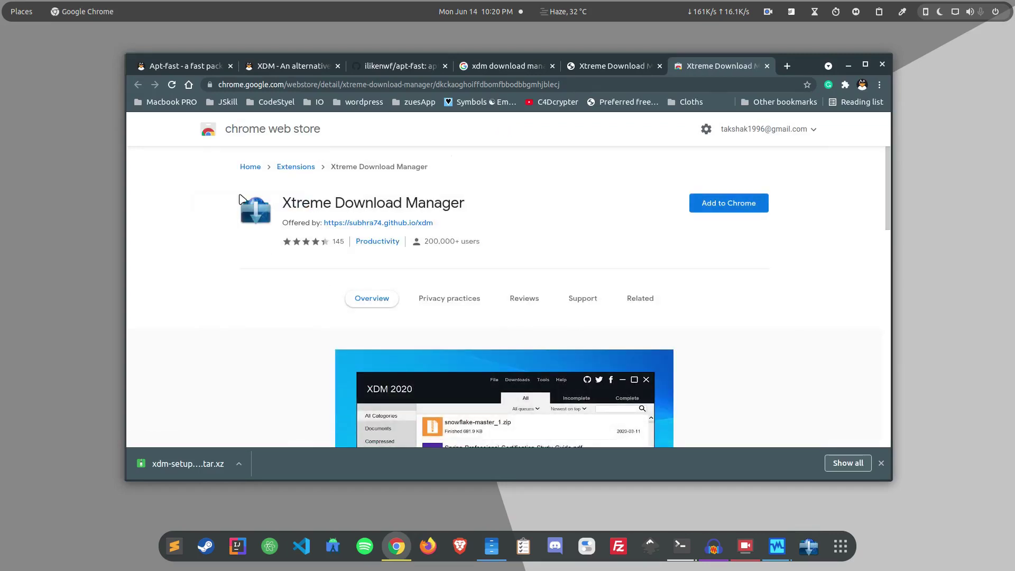
- Add the Xtreme Download Manager extension from the Chrome Web Store and confirm the Add extension prompt
click(729, 206)
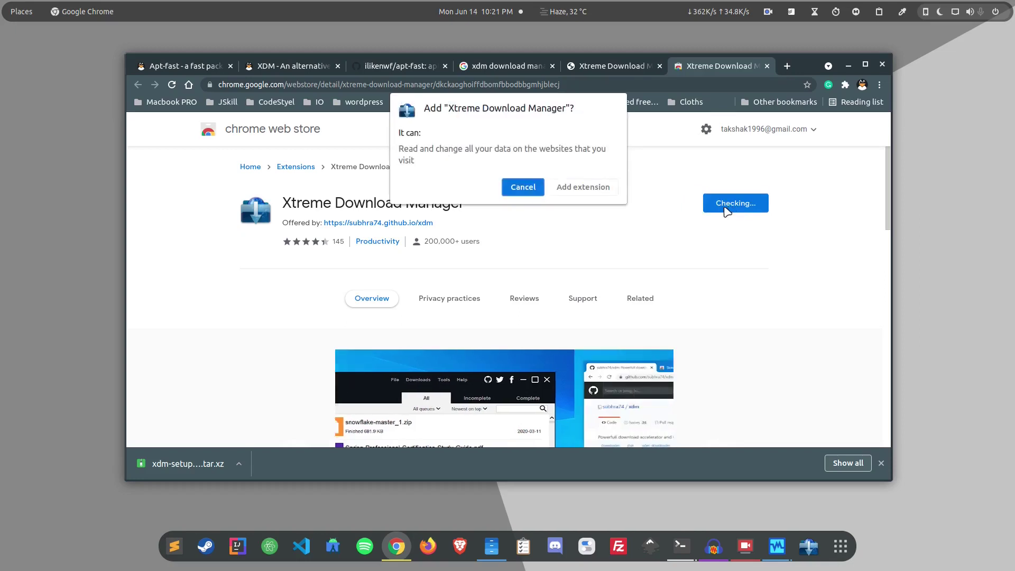
click(602, 190)
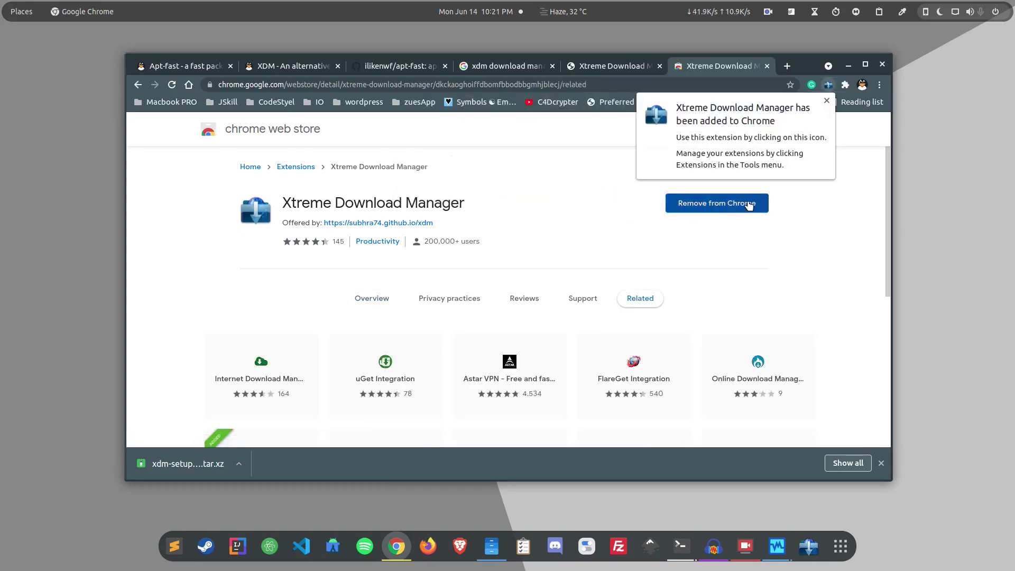
- Download xdm-setup-7.2.11.tar.xz from xtremedownloadmanager.com through XDM and dismiss the Download Complete notice
click(614, 60)
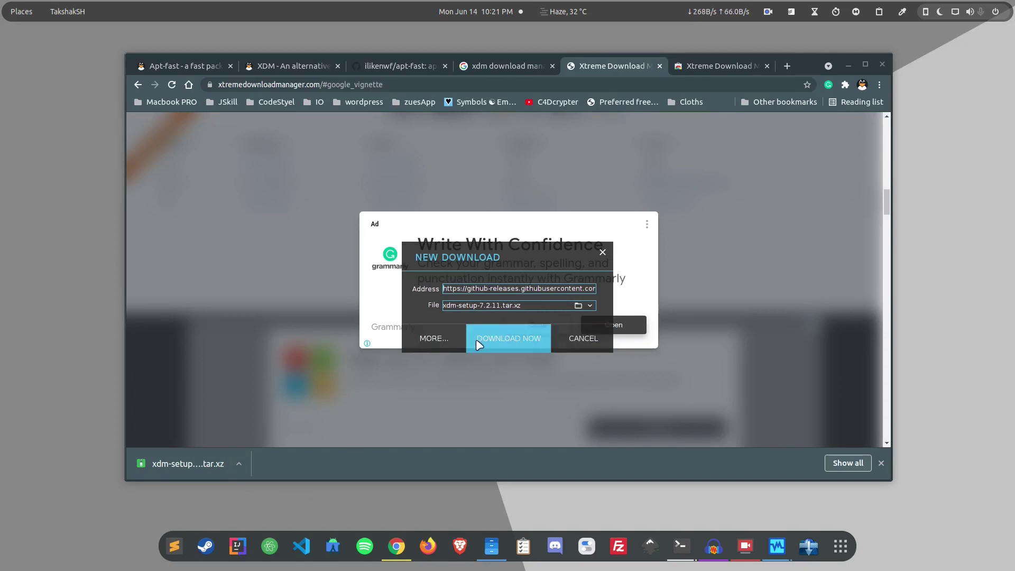
click(497, 340)
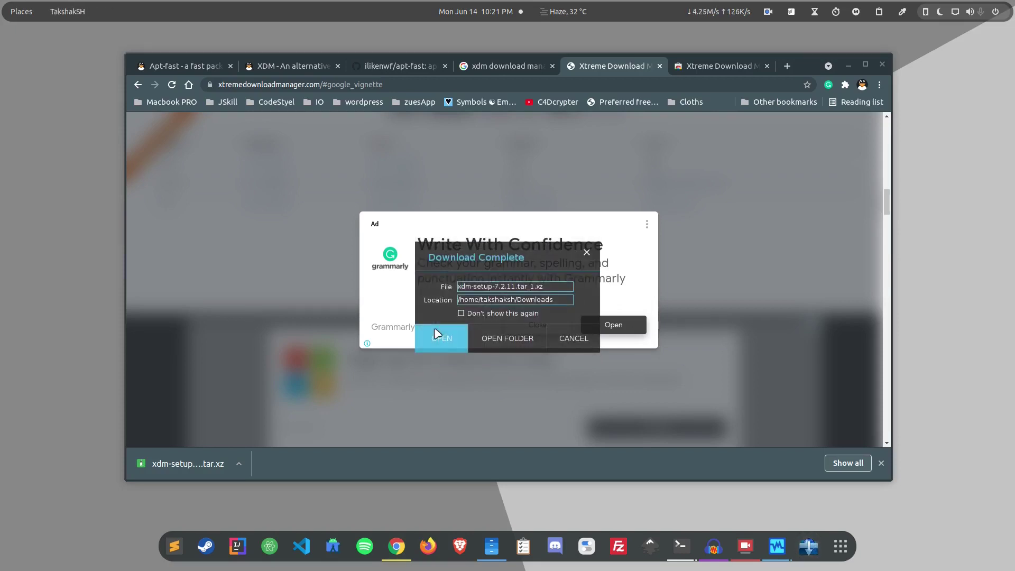
click(575, 339)
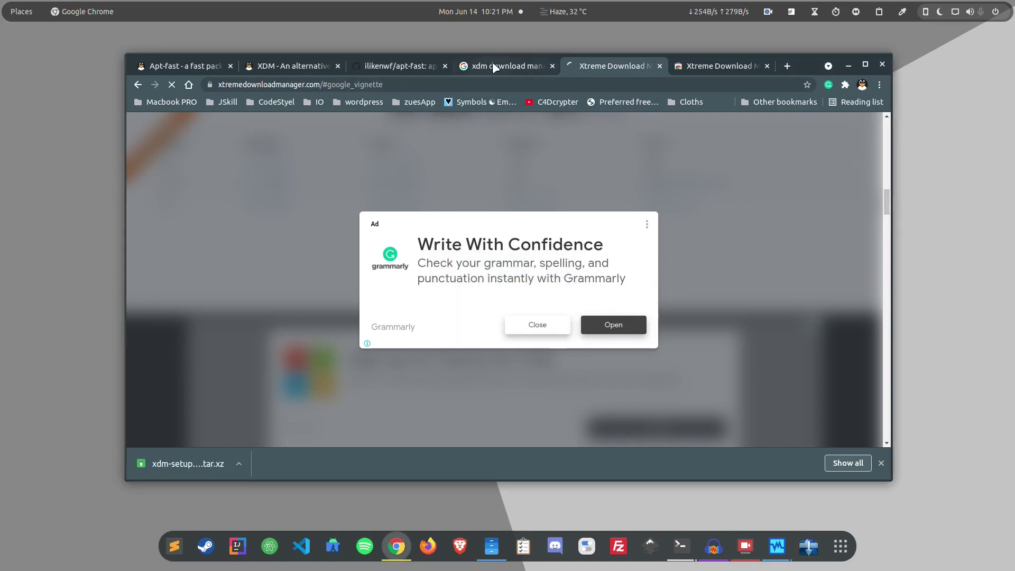
- Cancel the duplicate XDM download request and go back to dismiss the Grammarly ad
click(579, 339)
click(138, 86)
scroll(529, 299, up, 5)
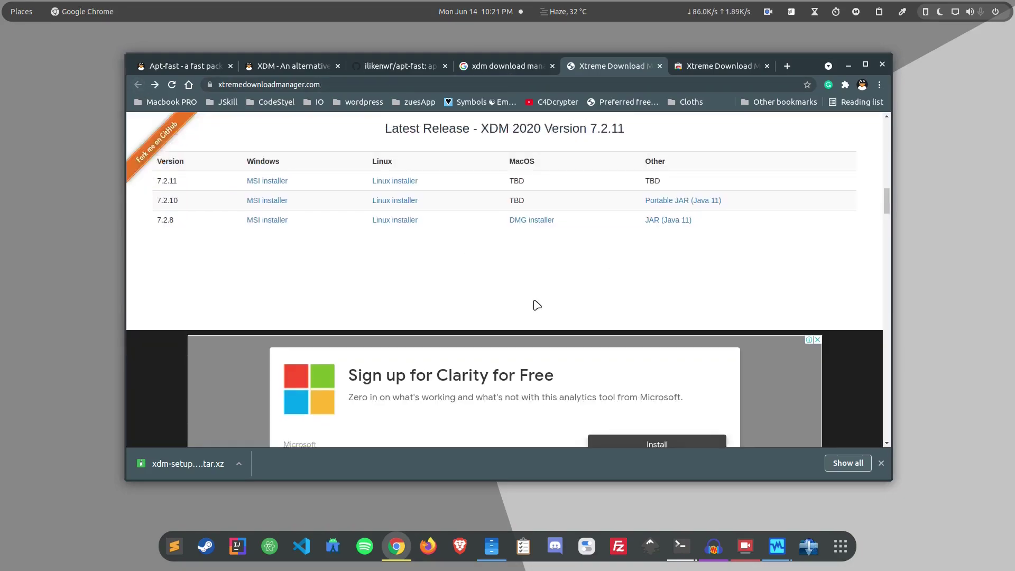
scroll(533, 297, up, 5)
- Jump to the site's FEATURES section and scroll down to the XDM FAQ
click(595, 125)
scroll(601, 238, down, 10)
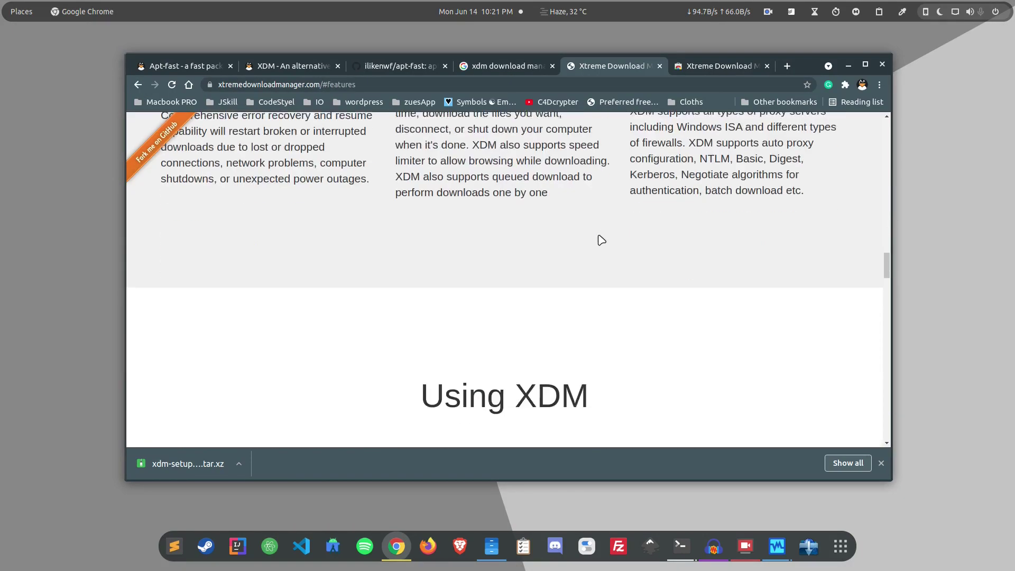
scroll(617, 220, down, 5)
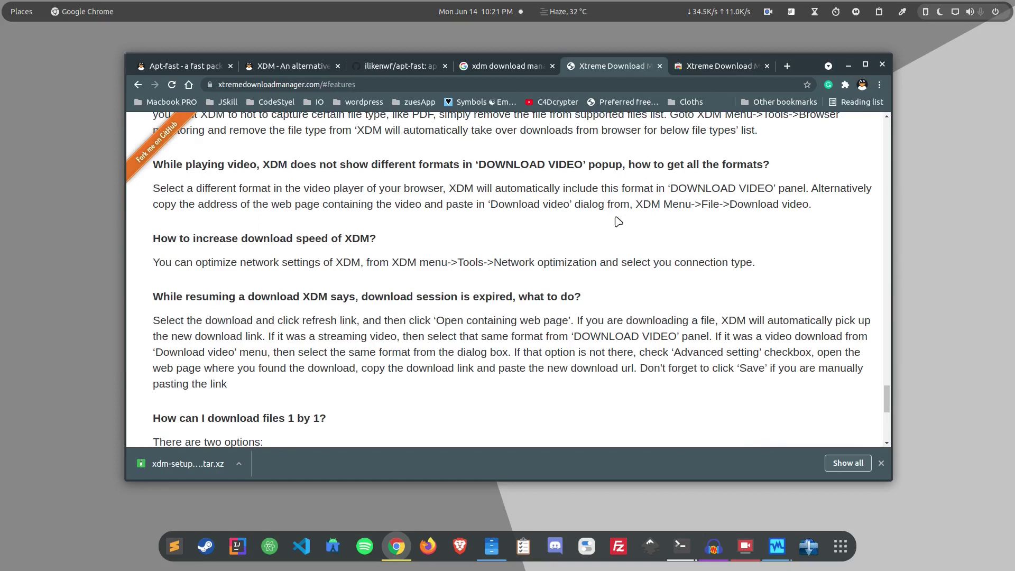